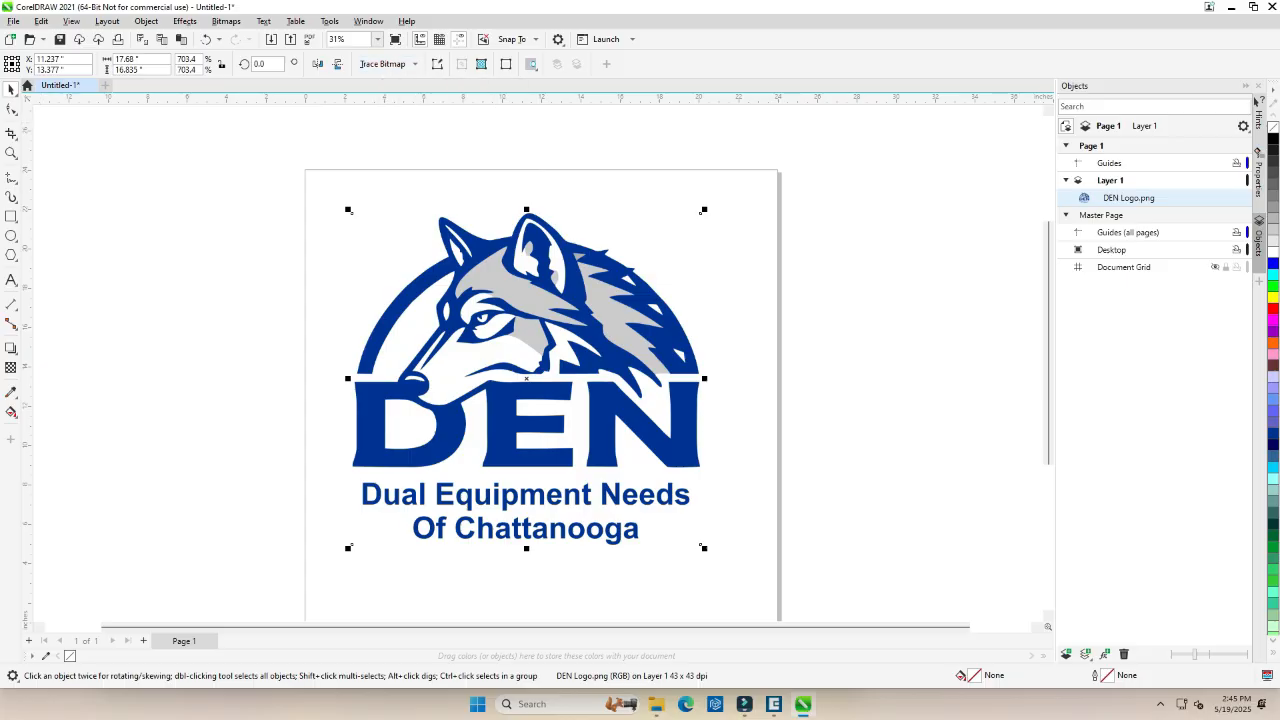
# Quick Trace the DEN logo bitmap and move the traced group and the original image apart for comparison.
pyautogui.click(385, 64)
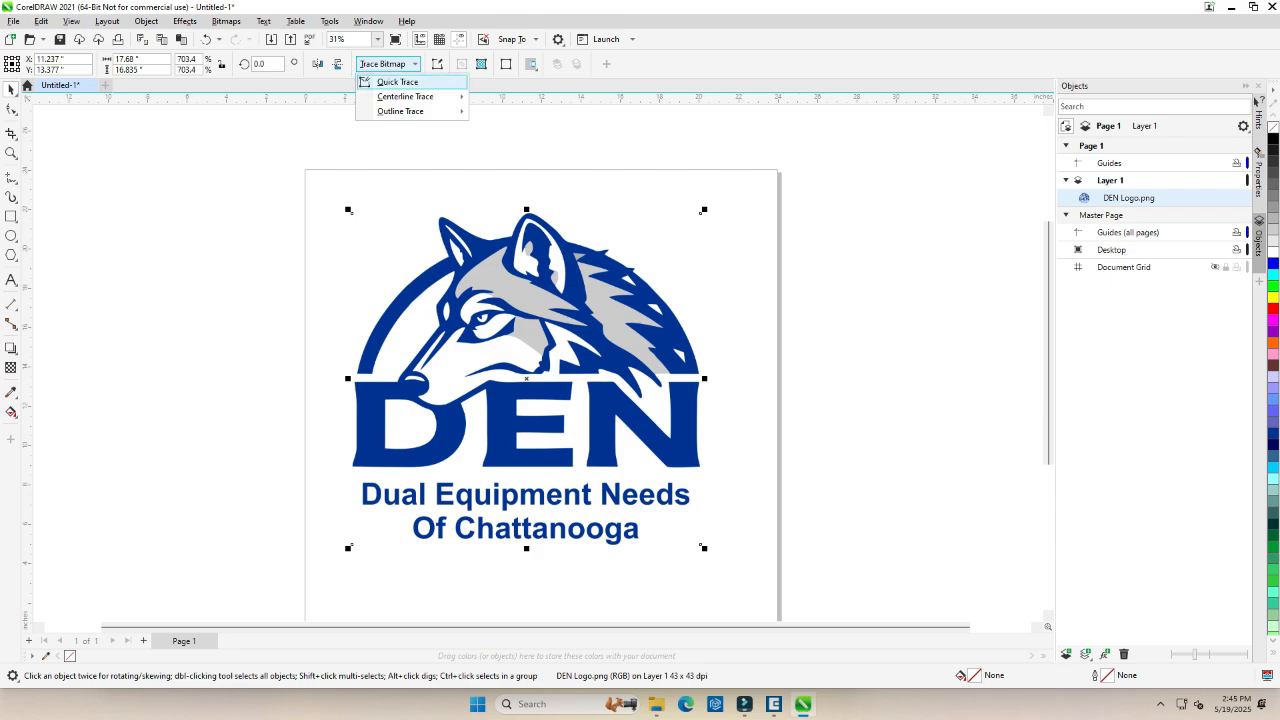
pyautogui.click(397, 82)
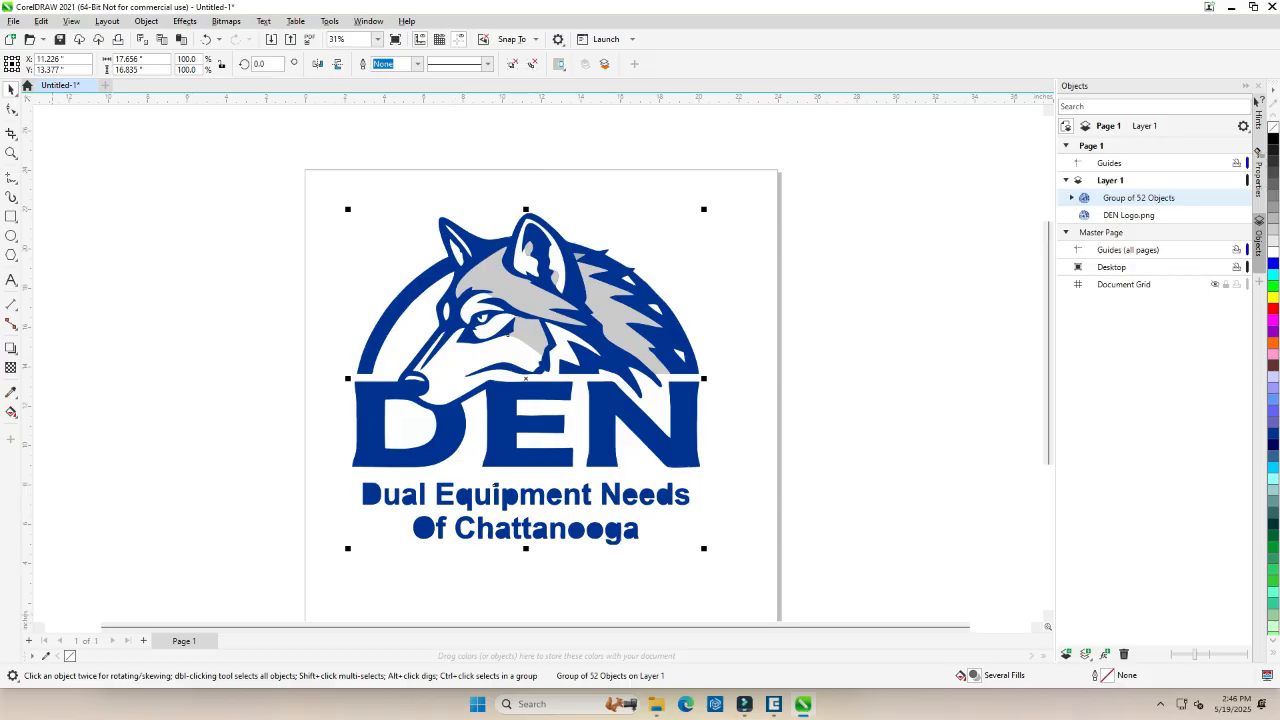
pyautogui.moveTo(402, 381); pyautogui.dragTo(680, 356)
pyautogui.moveTo(526, 378); pyautogui.dragTo(310, 334)
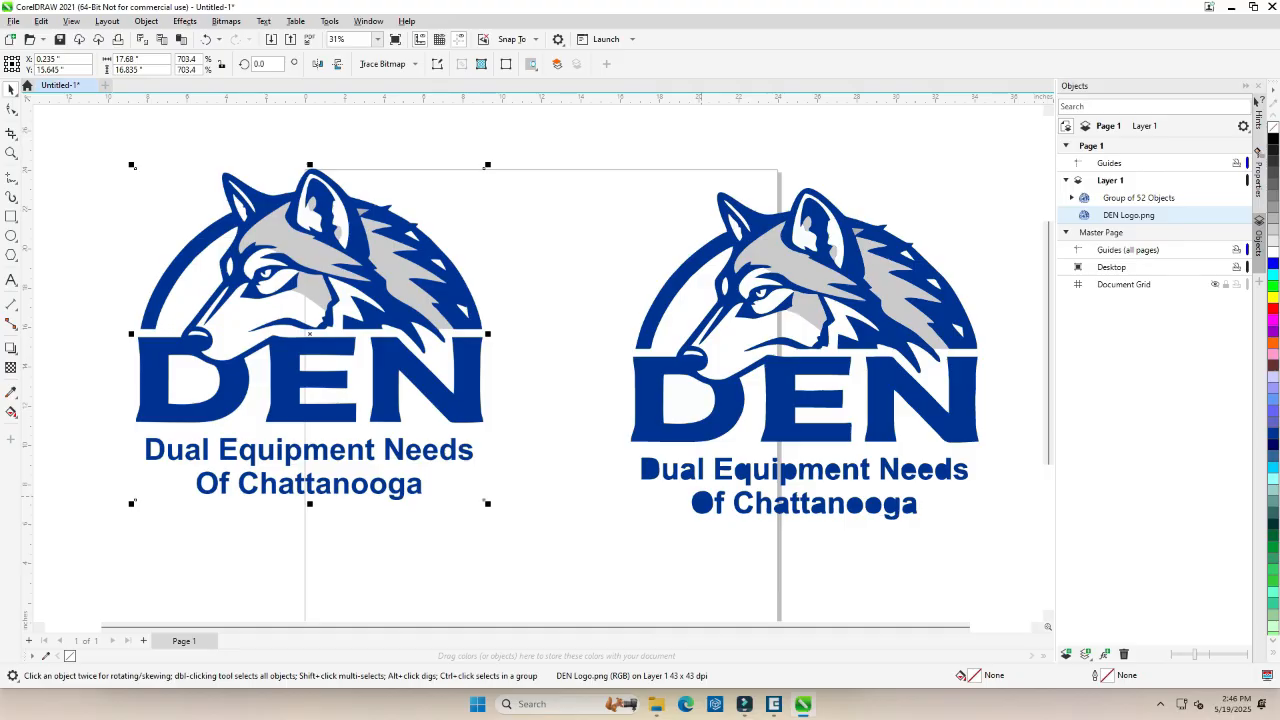
# Delete the quick-traced group and move the original logo bitmap back onto the page.
pyautogui.click(786, 310)
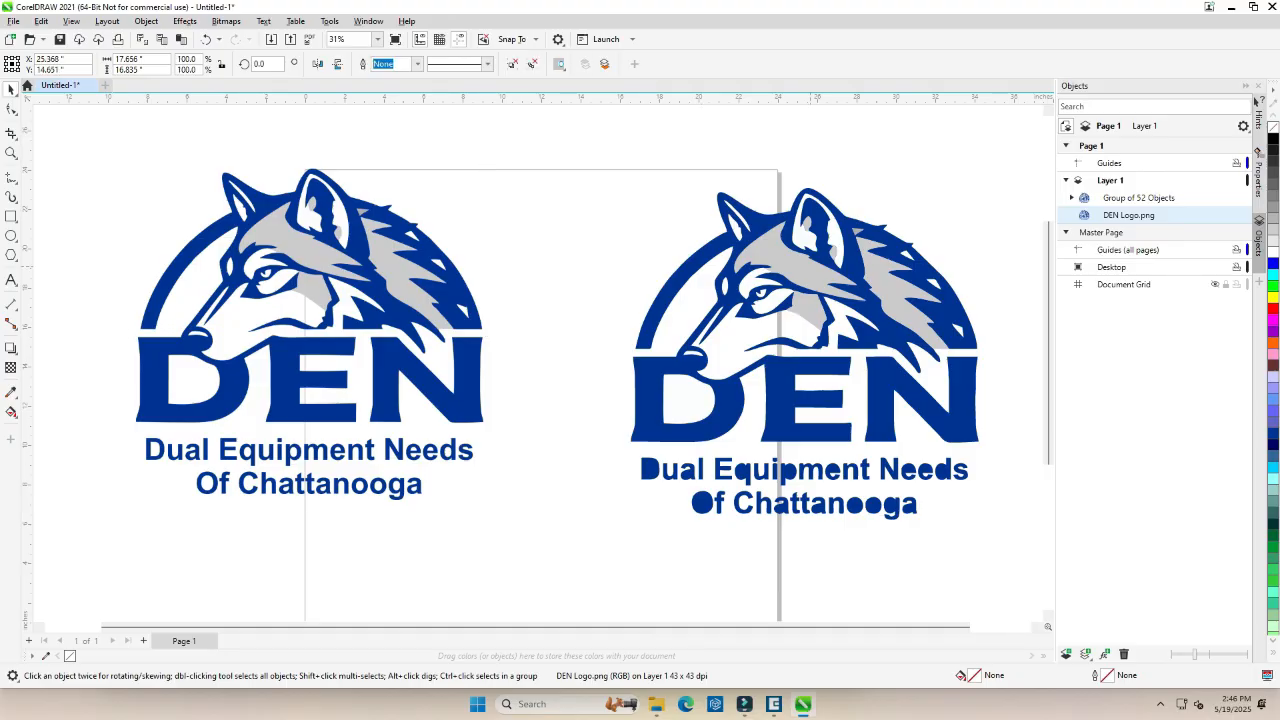
pyautogui.press('Delete')
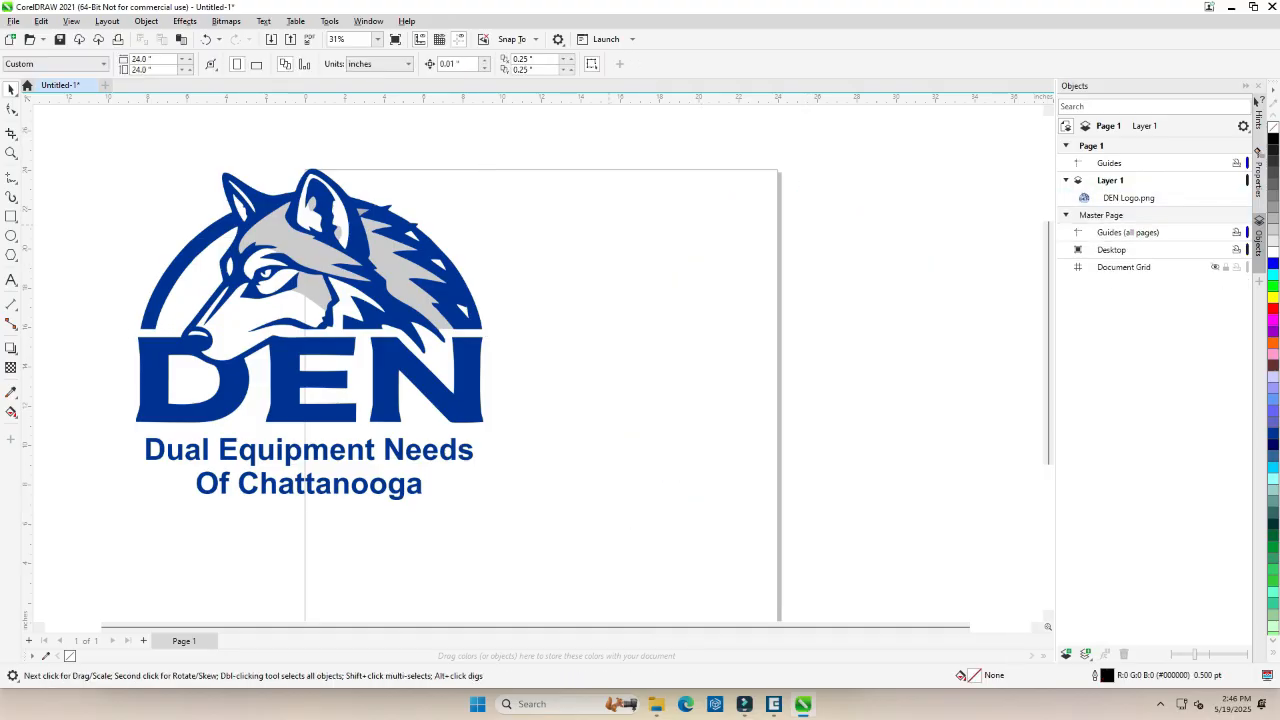
pyautogui.moveTo(390, 275); pyautogui.dragTo(620, 316)
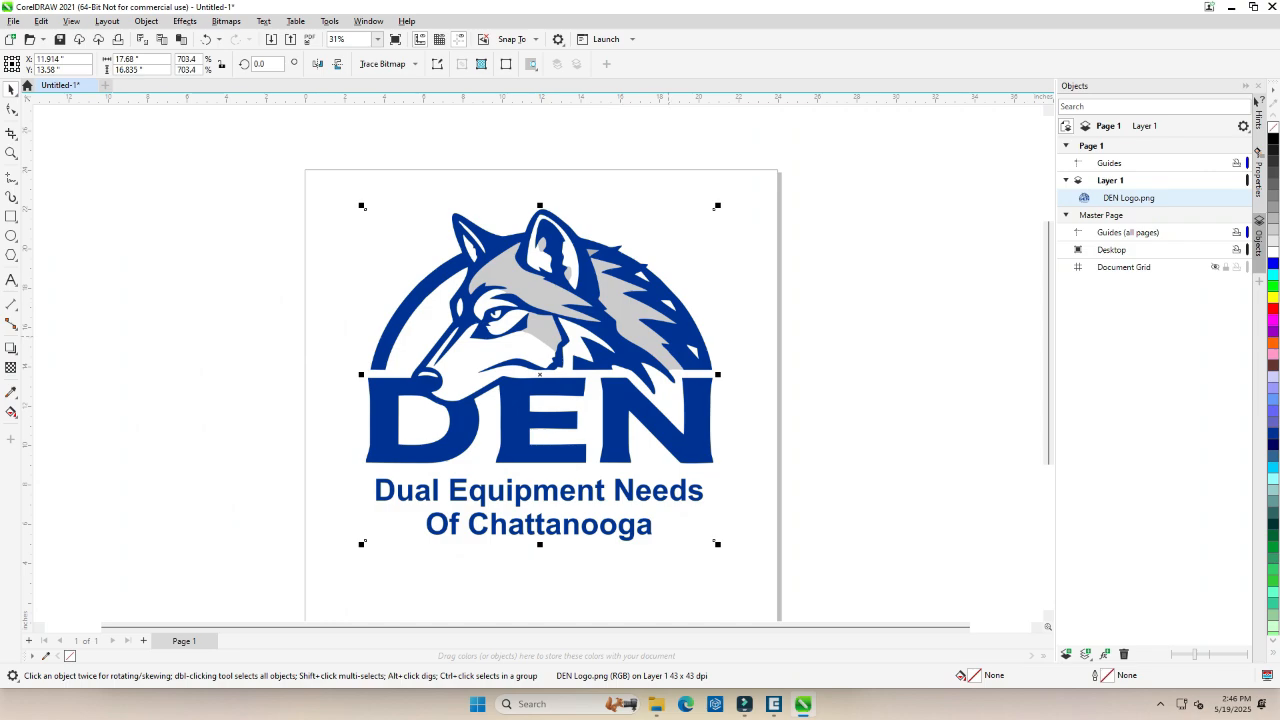
# Outline-trace the logo bitmap with the Clipart image type after checking the lettering in the trace preview.
pyautogui.click(383, 64)
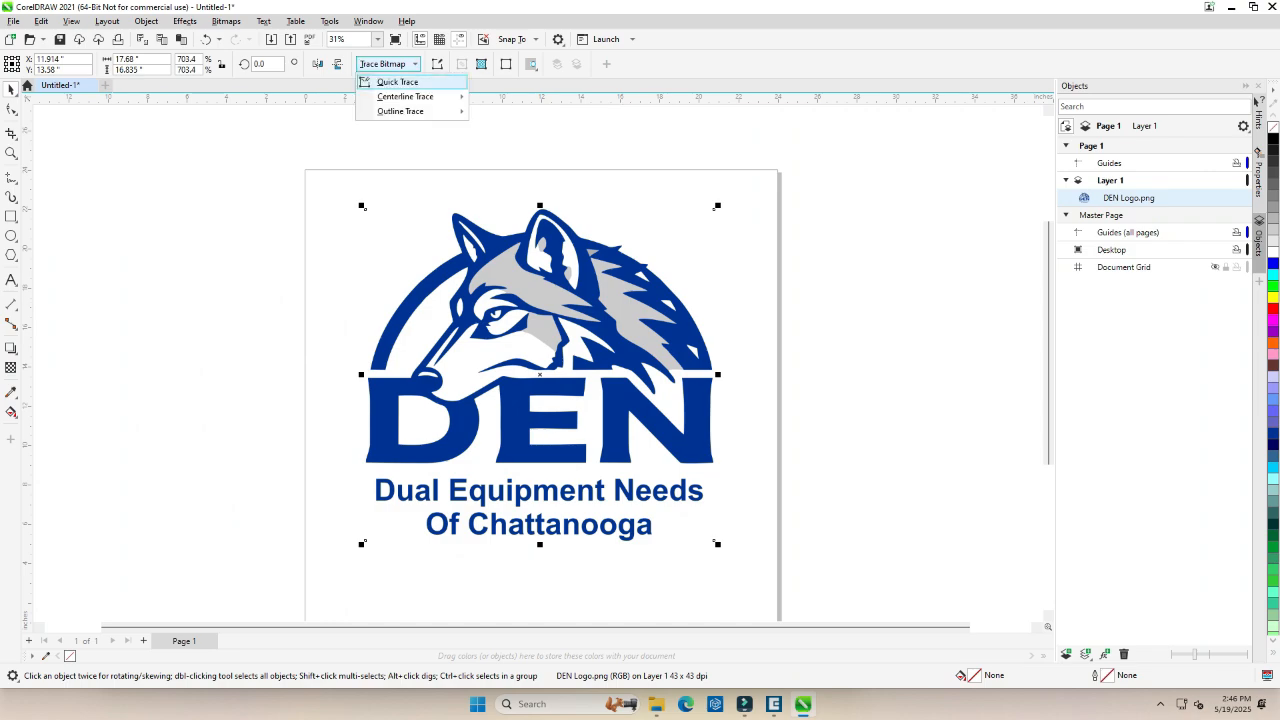
pyautogui.moveTo(410, 111)
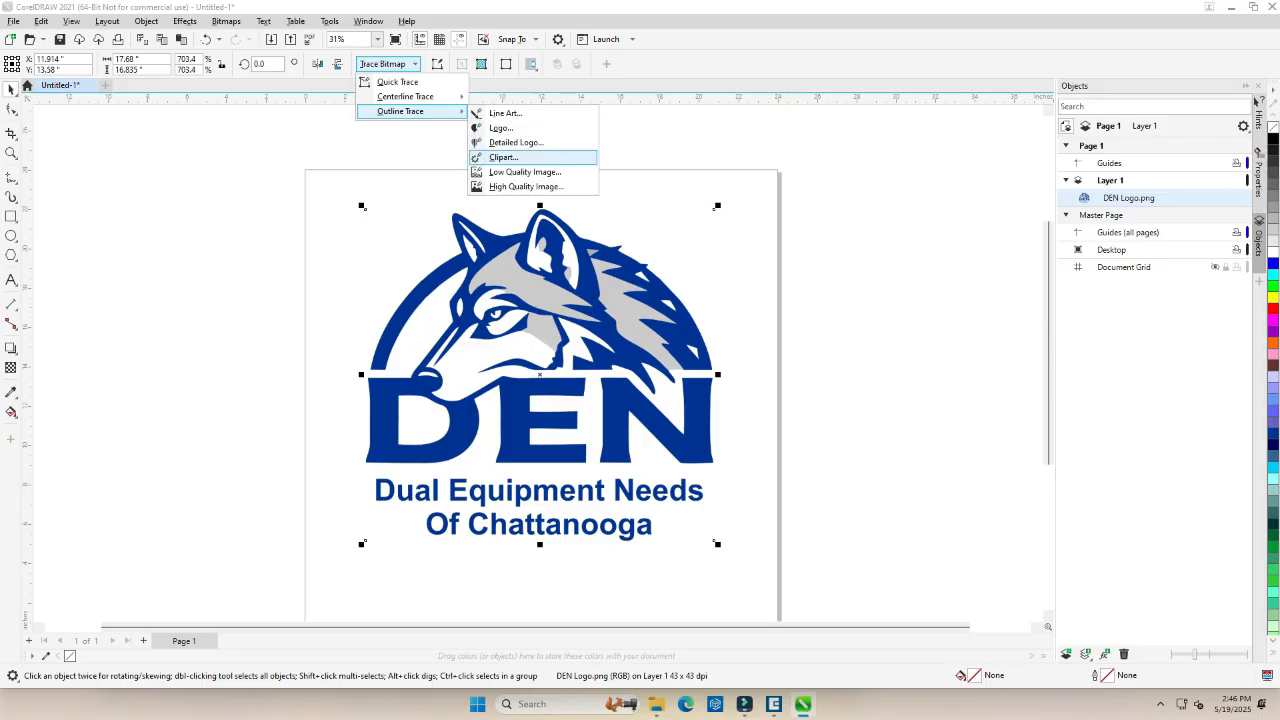
pyautogui.click(503, 157)
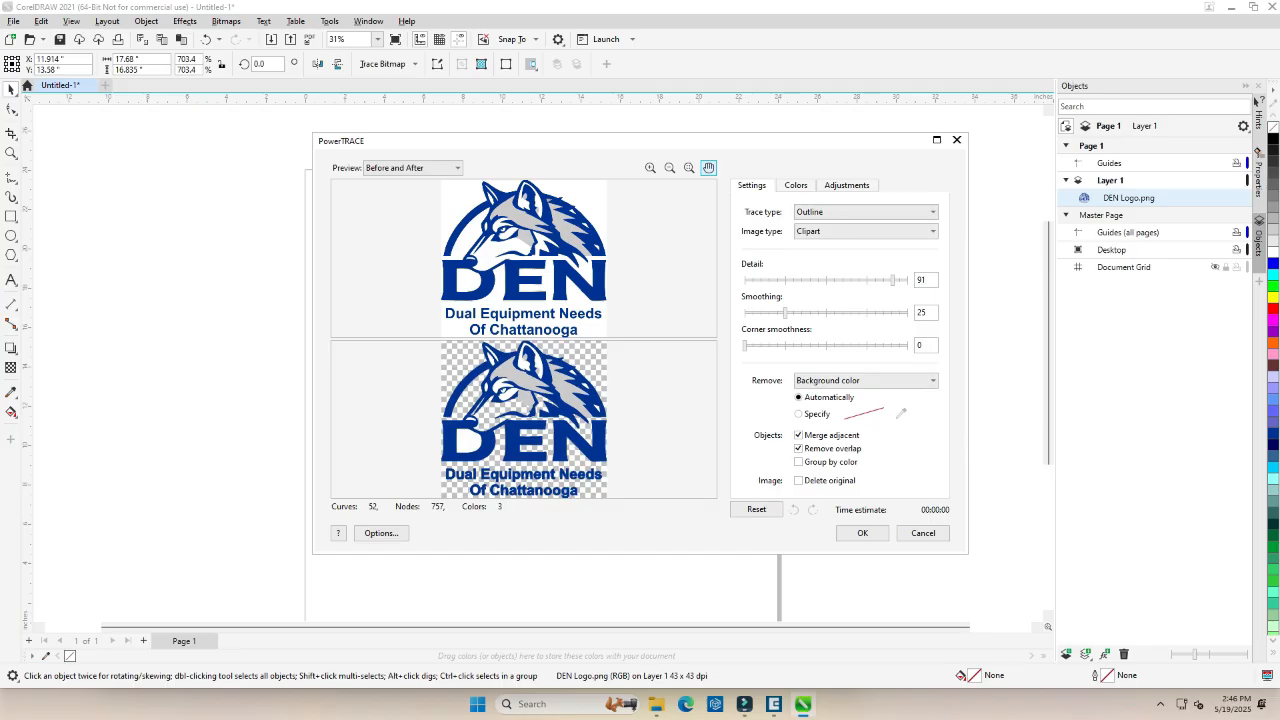
pyautogui.scroll(5, 524, 419)
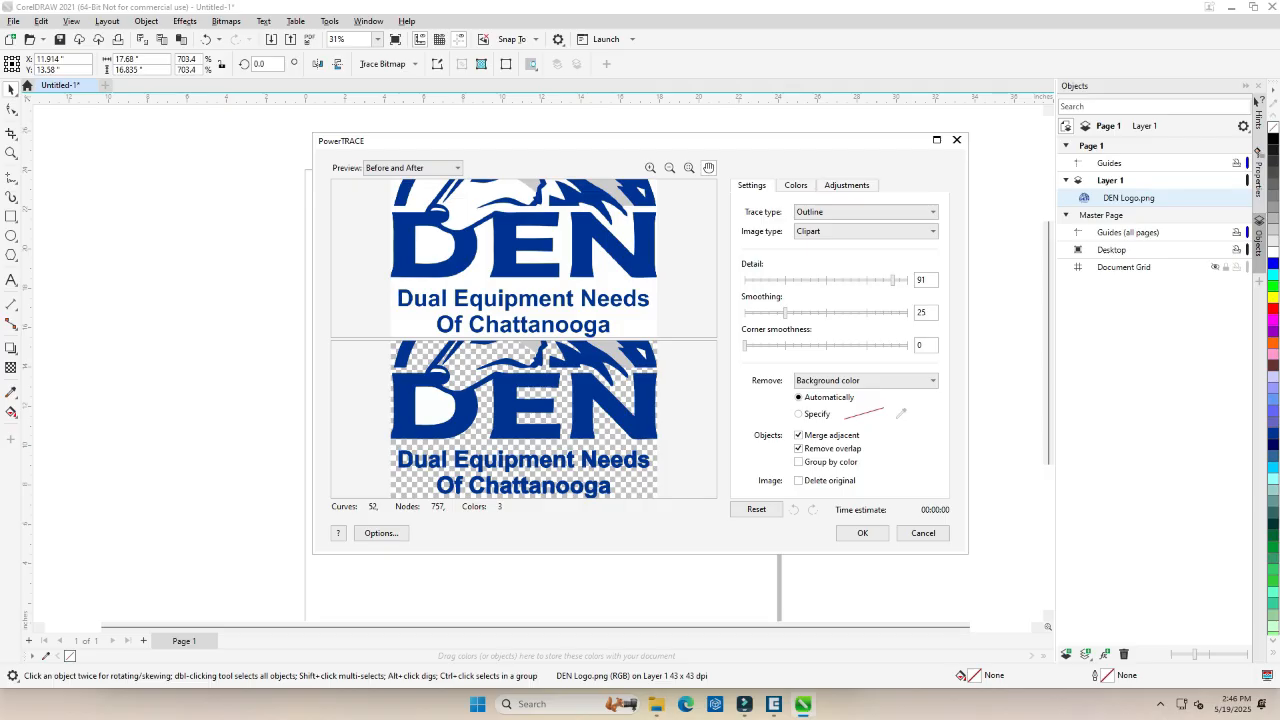
pyautogui.scroll(3, 524, 419)
pyautogui.moveTo(524, 445); pyautogui.dragTo(522, 338)
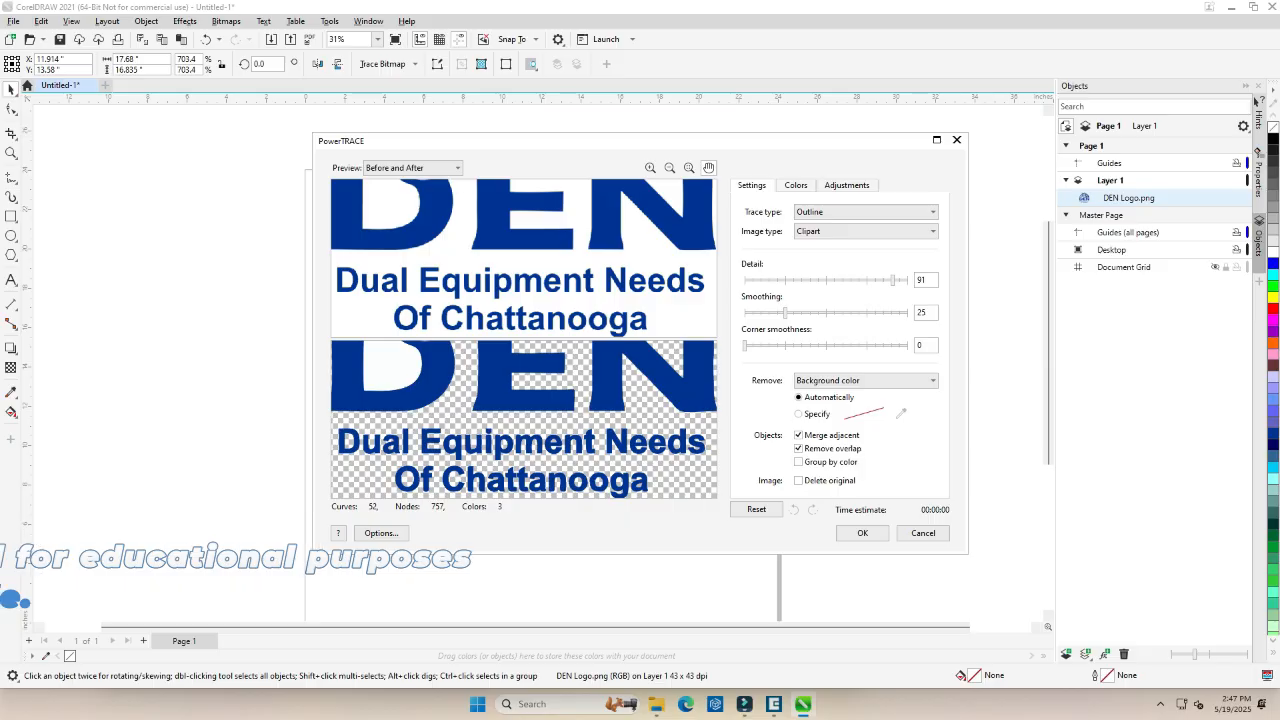
pyautogui.click(862, 533)
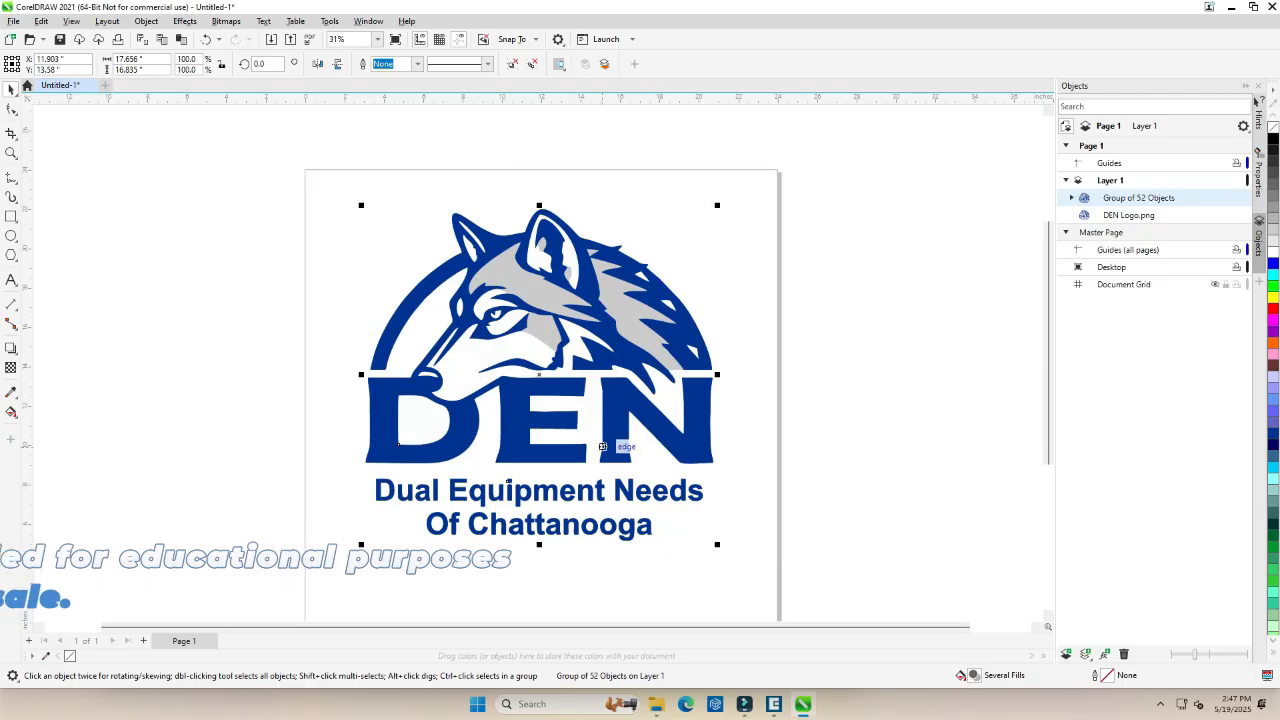
# Move the traced group aside, delete the original logo bitmap, and place the traced logo back on the page.
pyautogui.moveTo(580, 328)
pyautogui.mouseDown()
pyautogui.moveTo(755, 325)
pyautogui.moveTo(907, 277)
pyautogui.mouseUp()
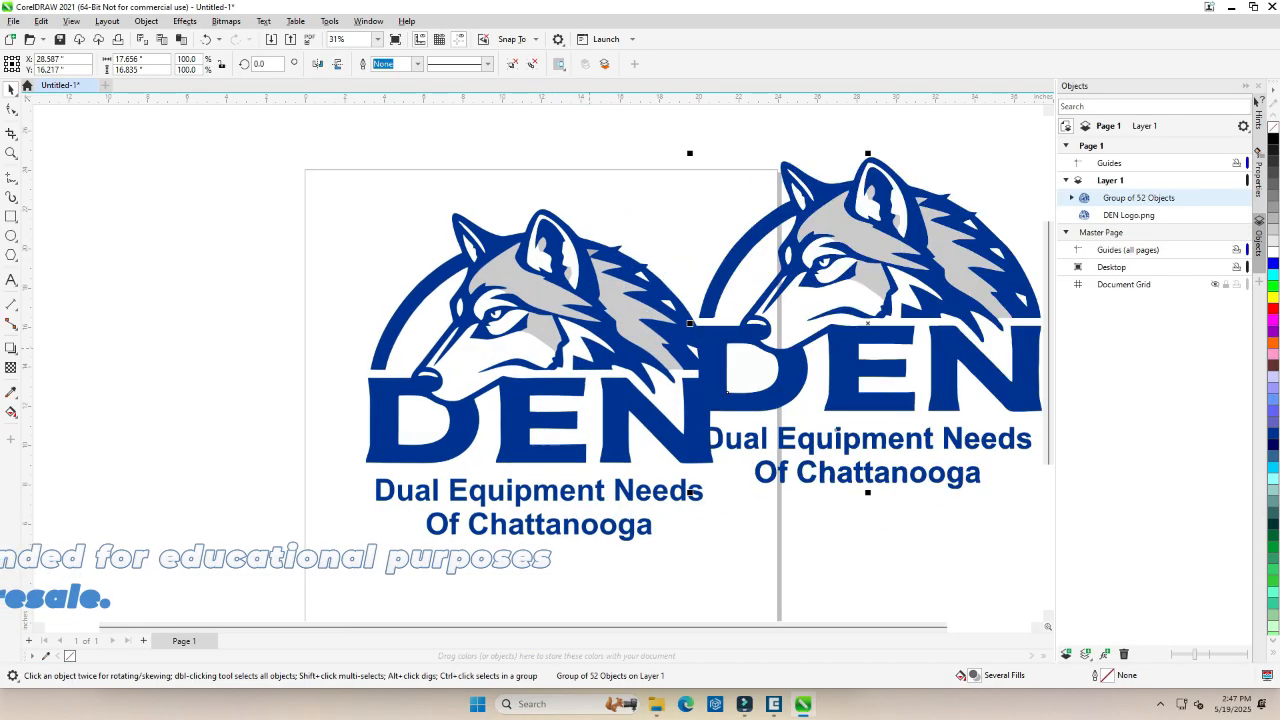
pyautogui.click(560, 325)
pyautogui.press('Delete')
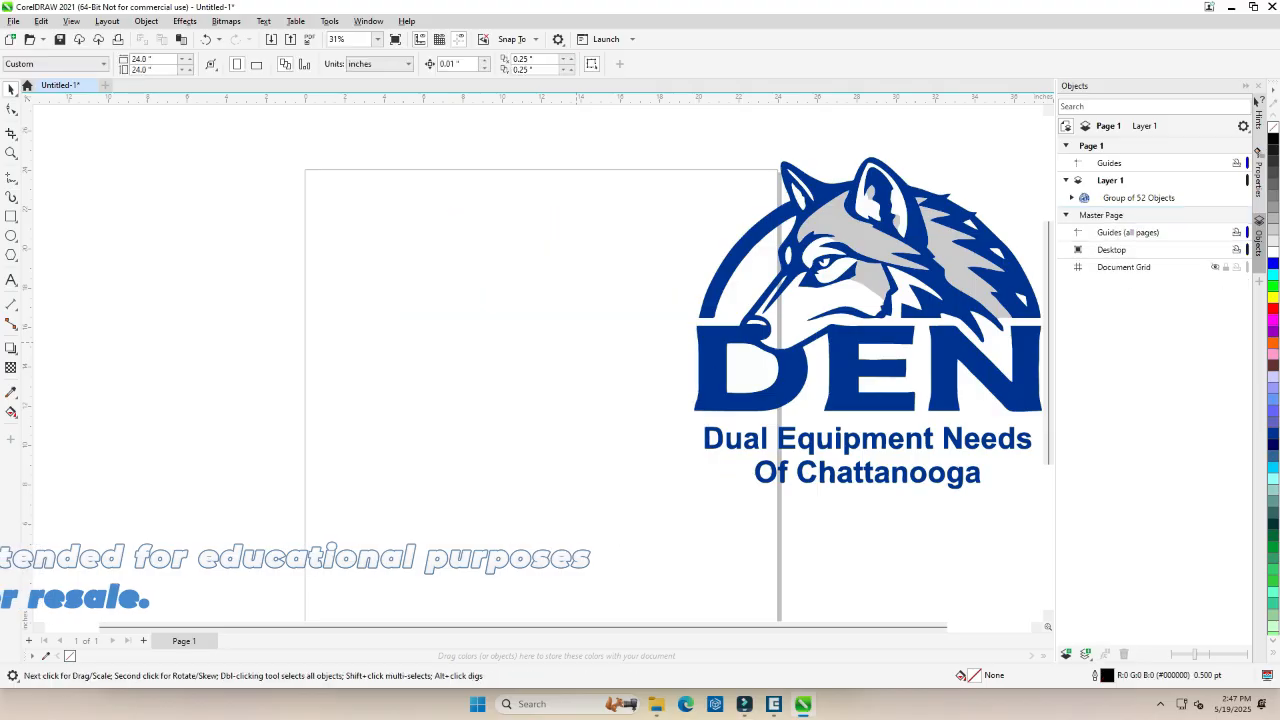
pyautogui.moveTo(904, 368)
pyautogui.mouseDown()
pyautogui.moveTo(598, 431)
pyautogui.moveTo(591, 418)
pyautogui.mouseUp()
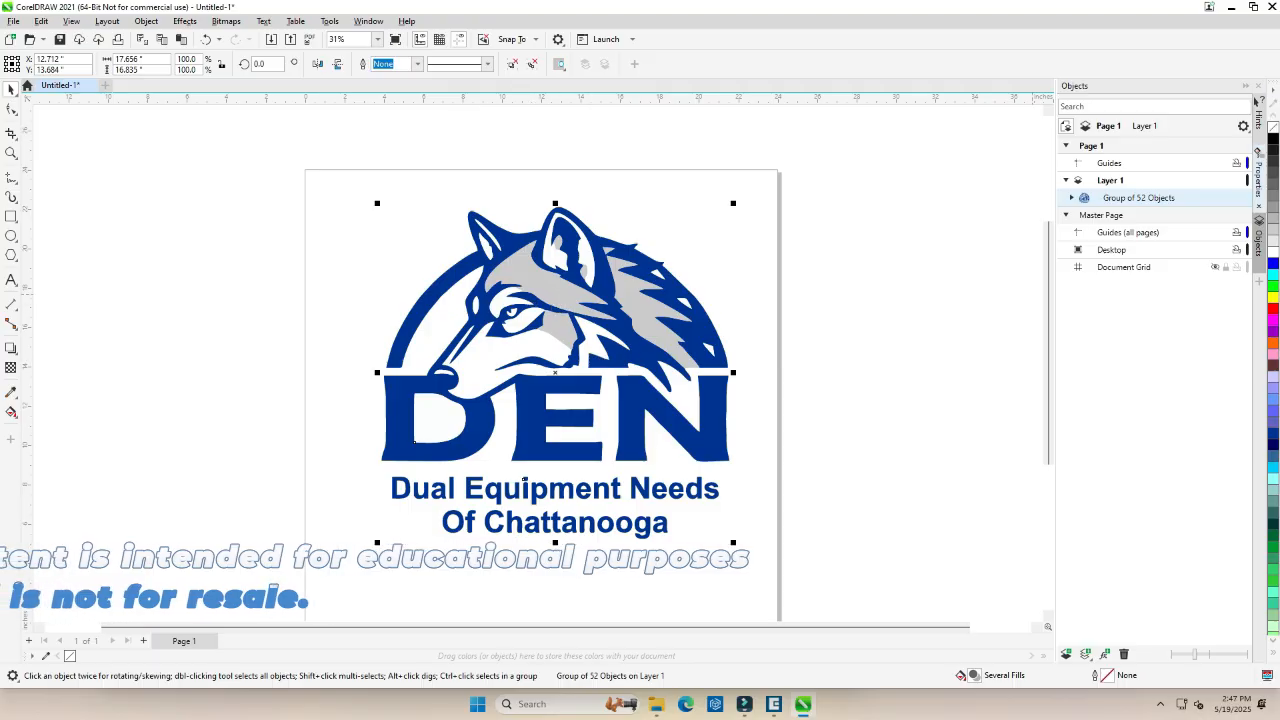
# Try filling the whole traced logo group with black, and undo that fill.
pyautogui.click(1273, 139)
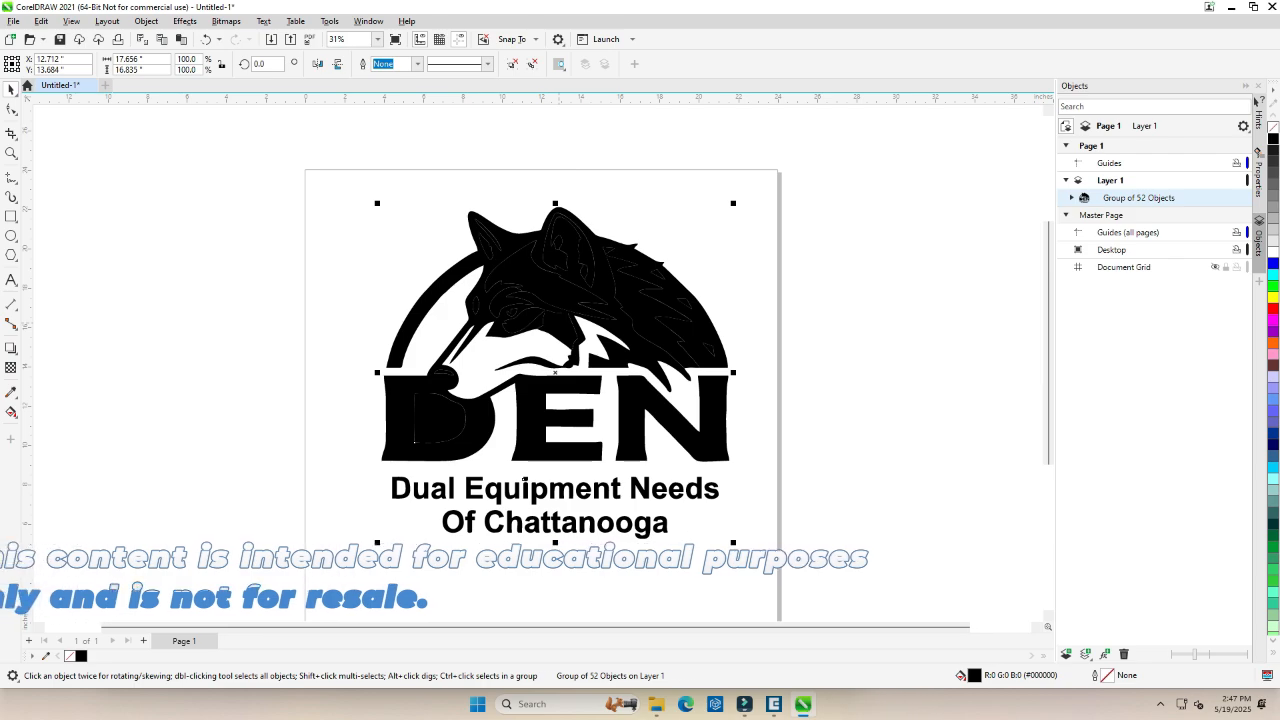
pyautogui.hotkey('ctrl', 'z')
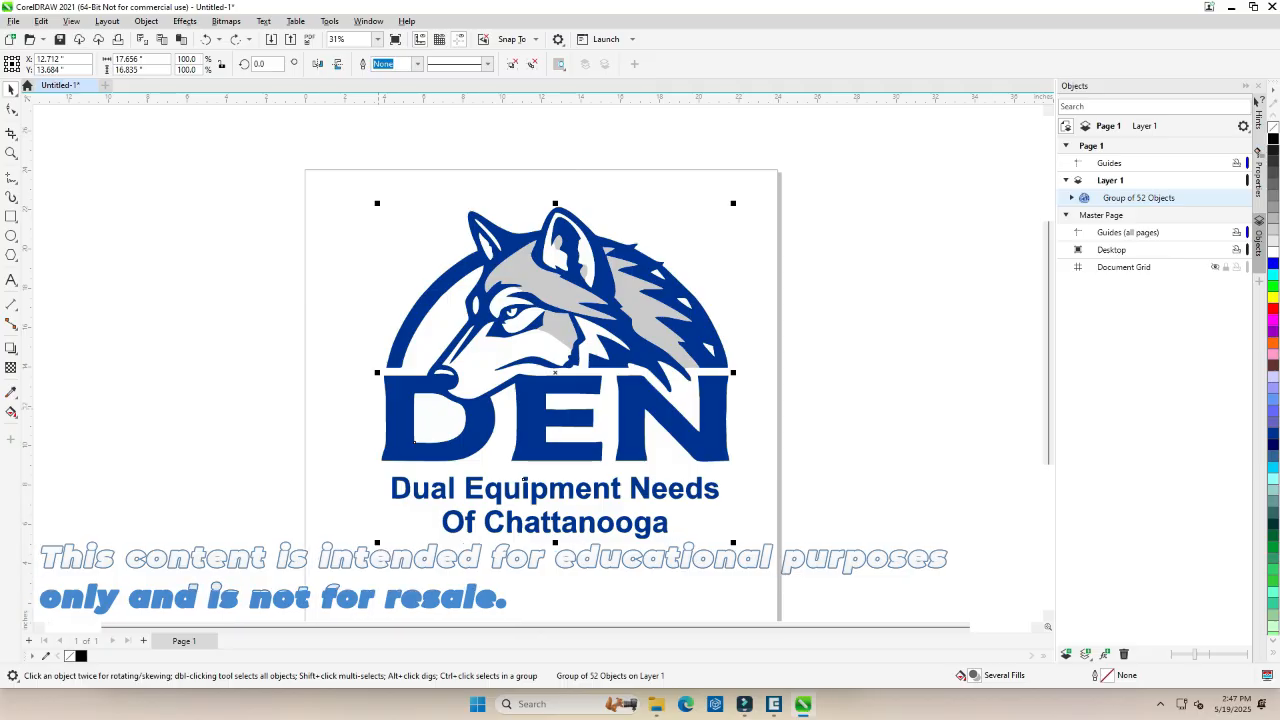
# Ungroup the traced logo and fill the blue wolf-and-DE curve and the large letter N with black.
pyautogui.hotkey('ctrl', 'u')
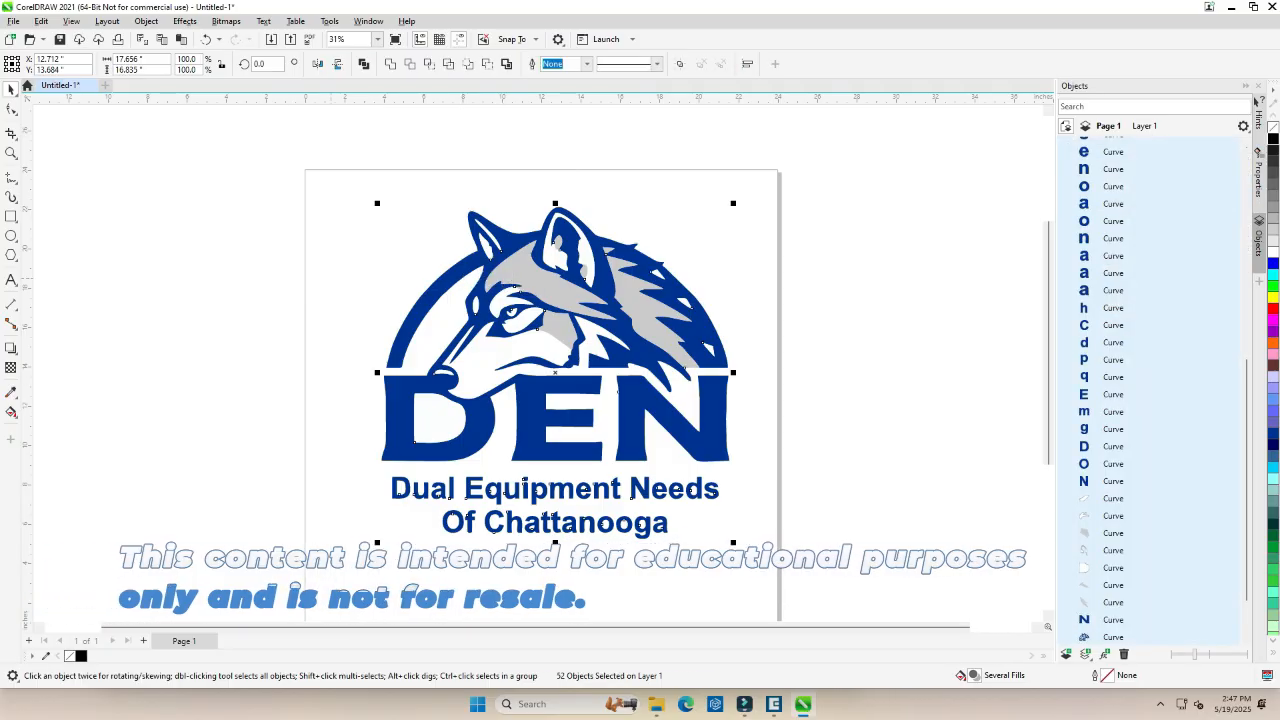
pyautogui.press('Escape')
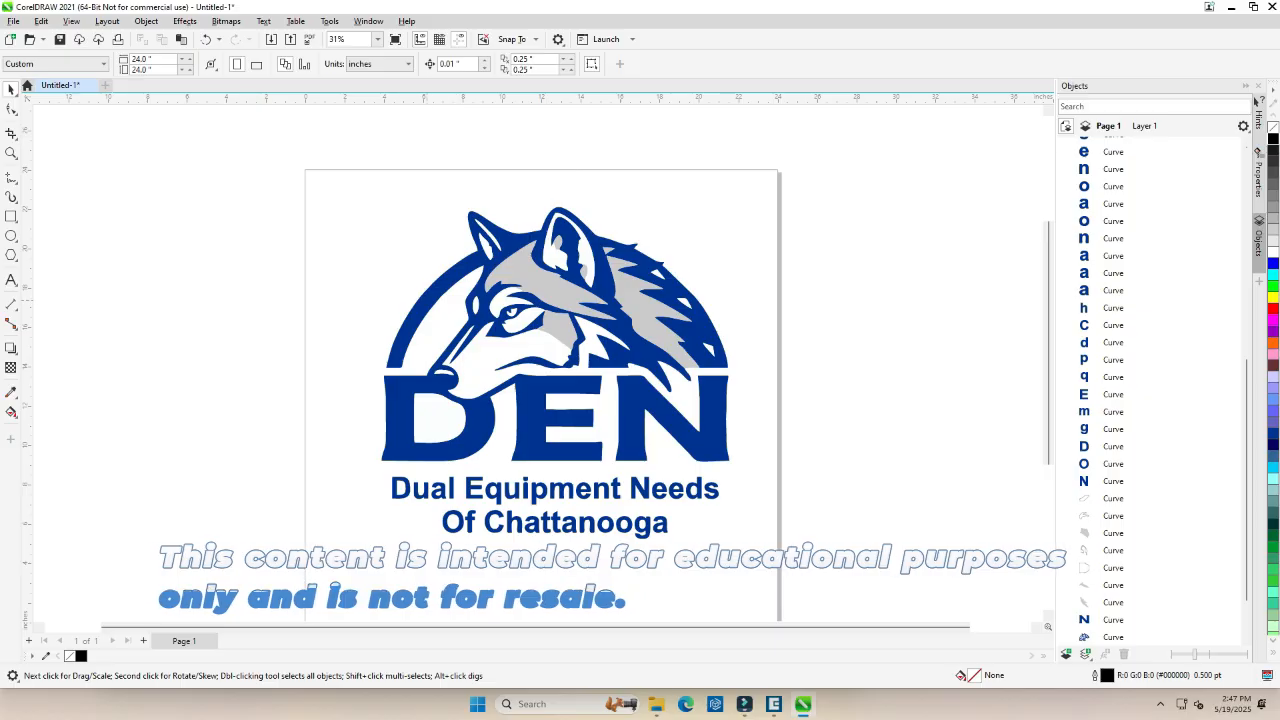
pyautogui.click(468, 304)
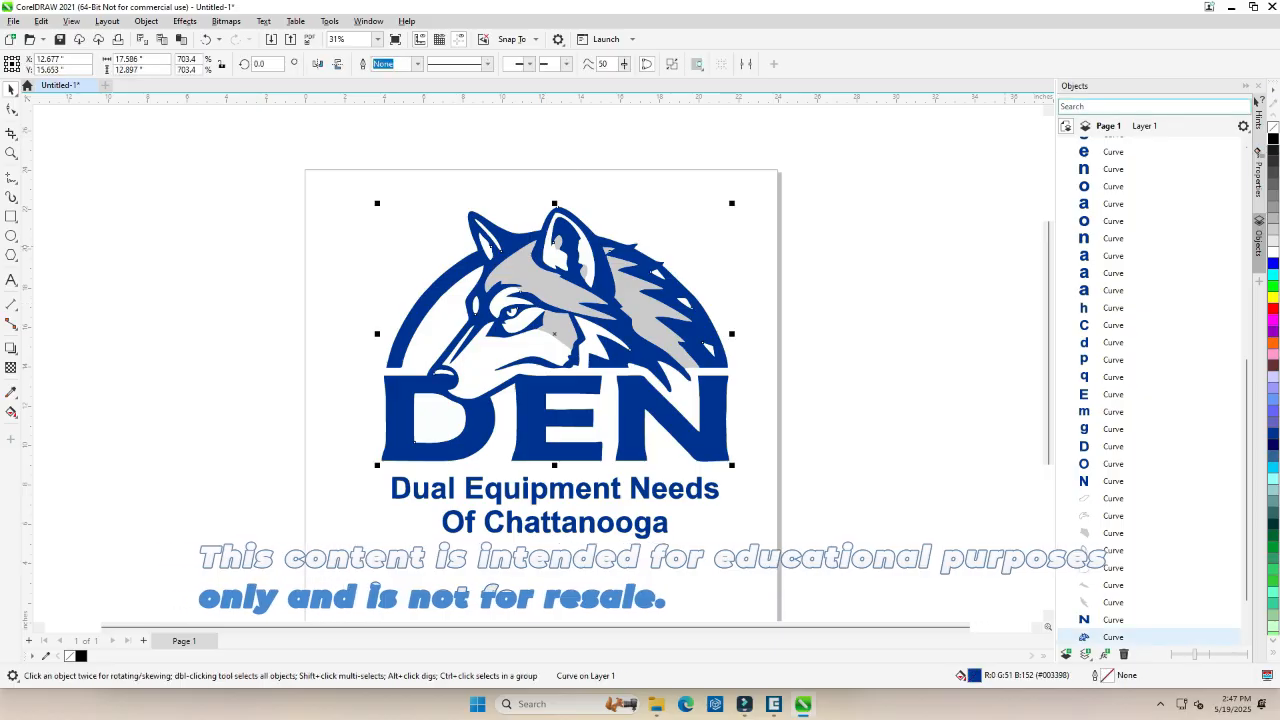
pyautogui.click(1273, 139)
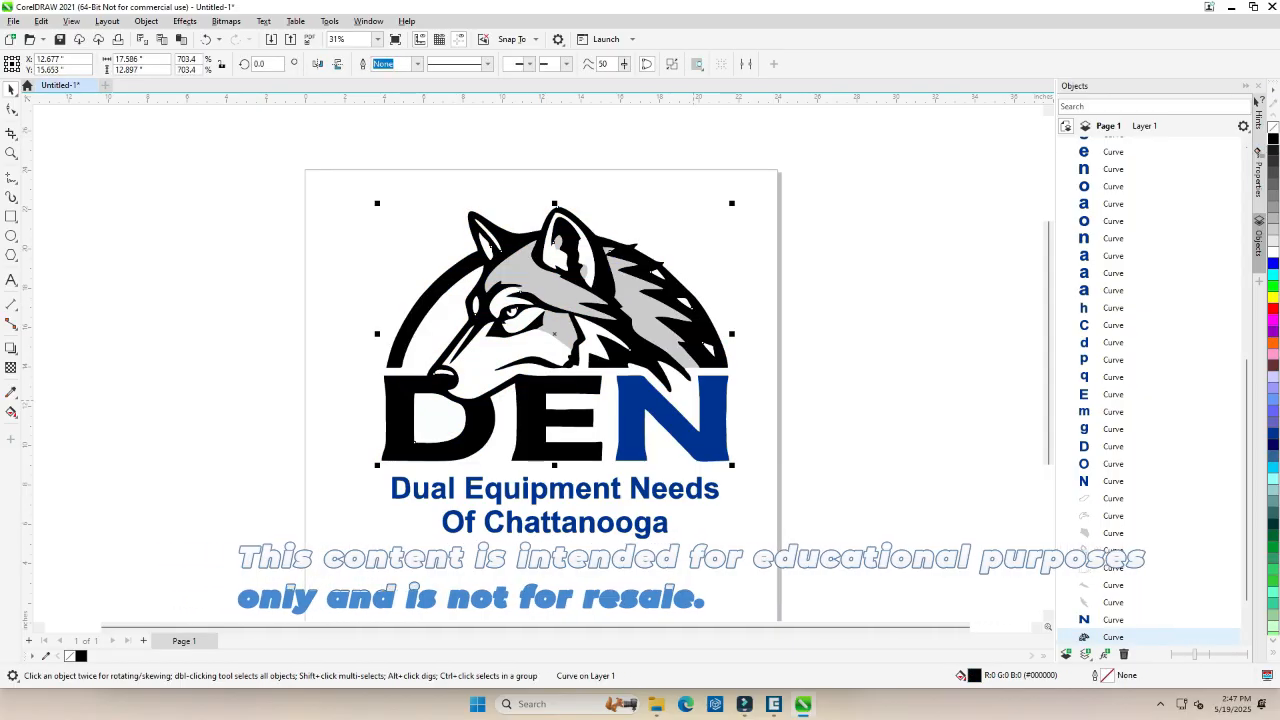
pyautogui.click(660, 420)
pyautogui.click(1273, 139)
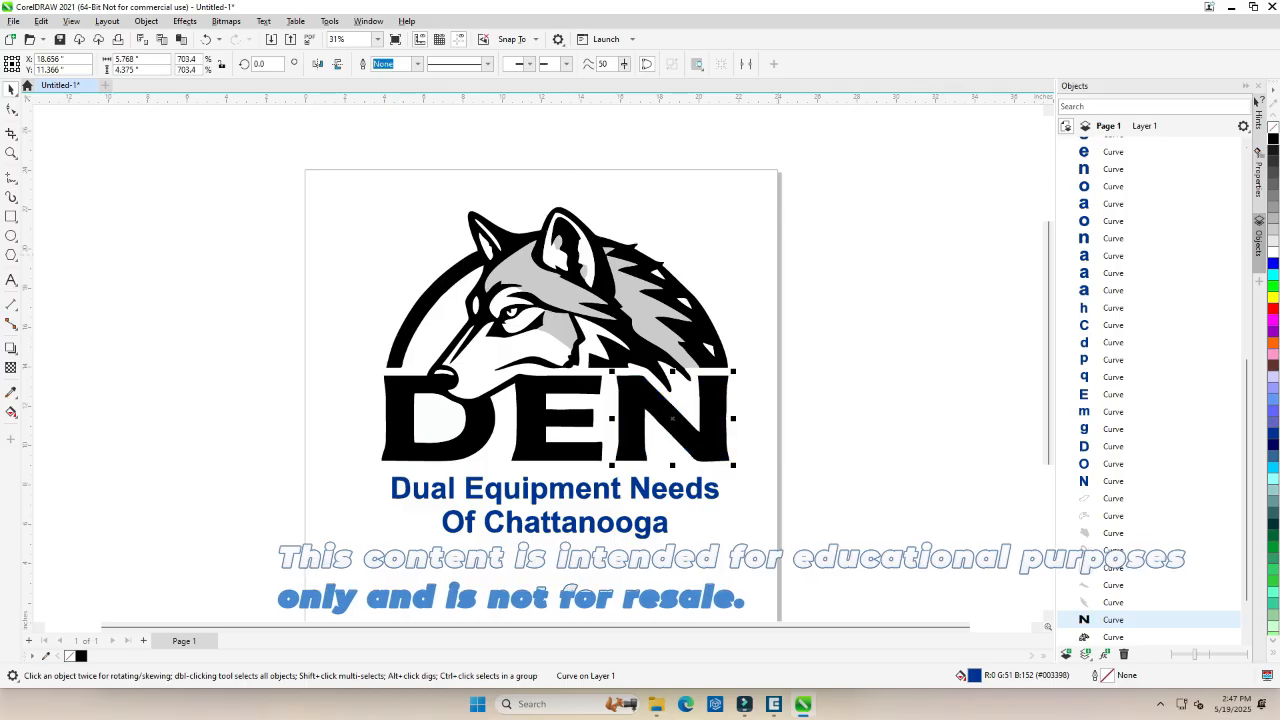
# Select the letters of "Dual" and "Equipm" in the upper tagline and fill them with black.
pyautogui.scroll(3, 437, 513)
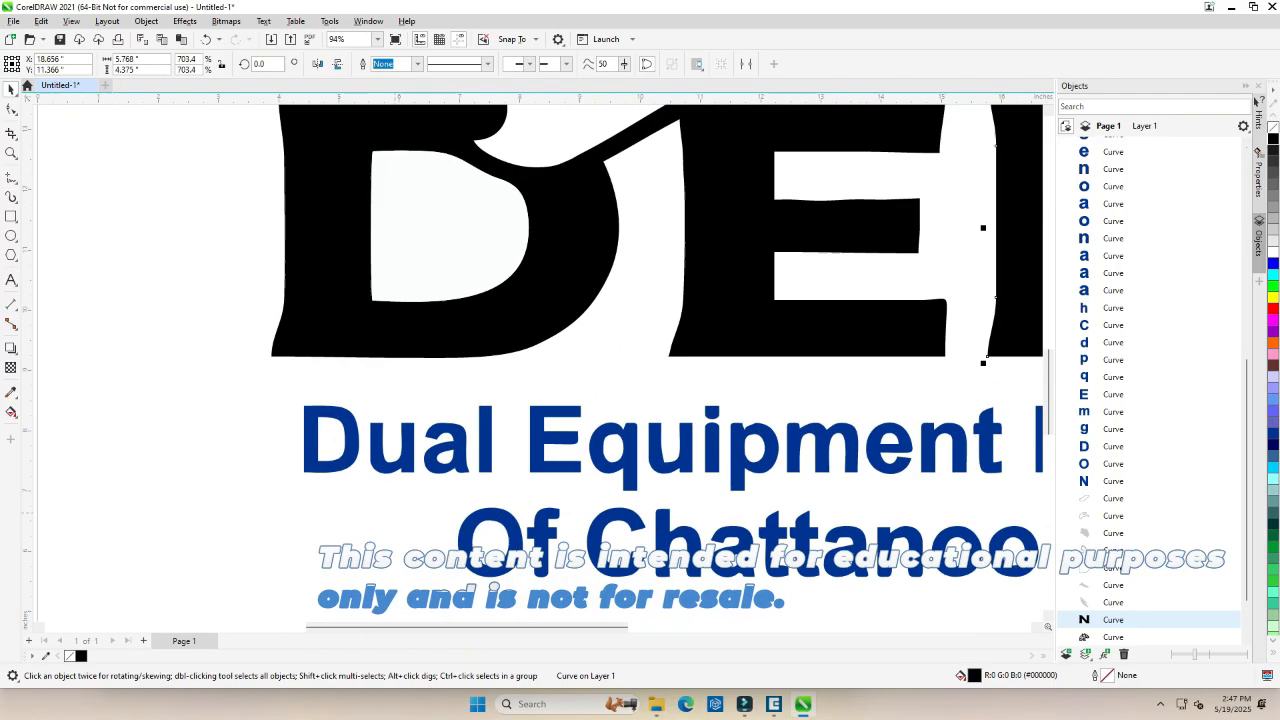
pyautogui.click(322, 450)
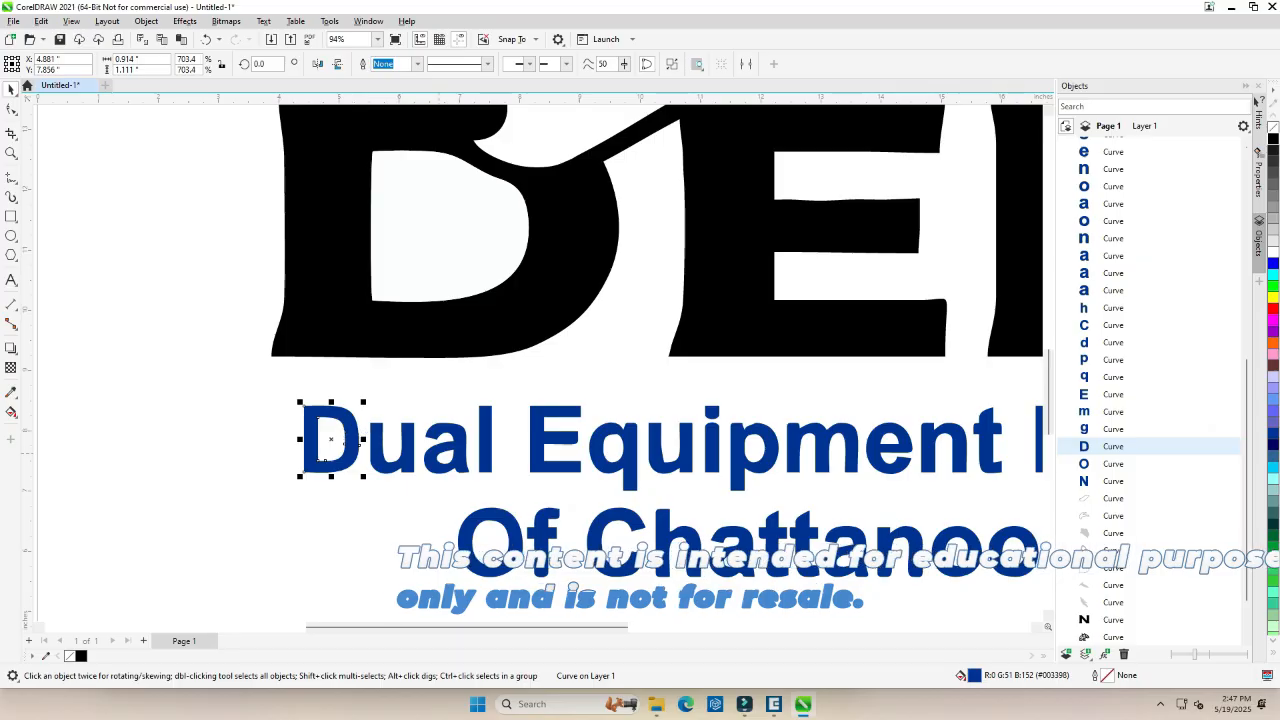
pyautogui.keyDown('shift'); pyautogui.click(385, 452); pyautogui.keyUp('shift')
pyautogui.keyDown('shift'); pyautogui.click(445, 456); pyautogui.keyUp('shift')
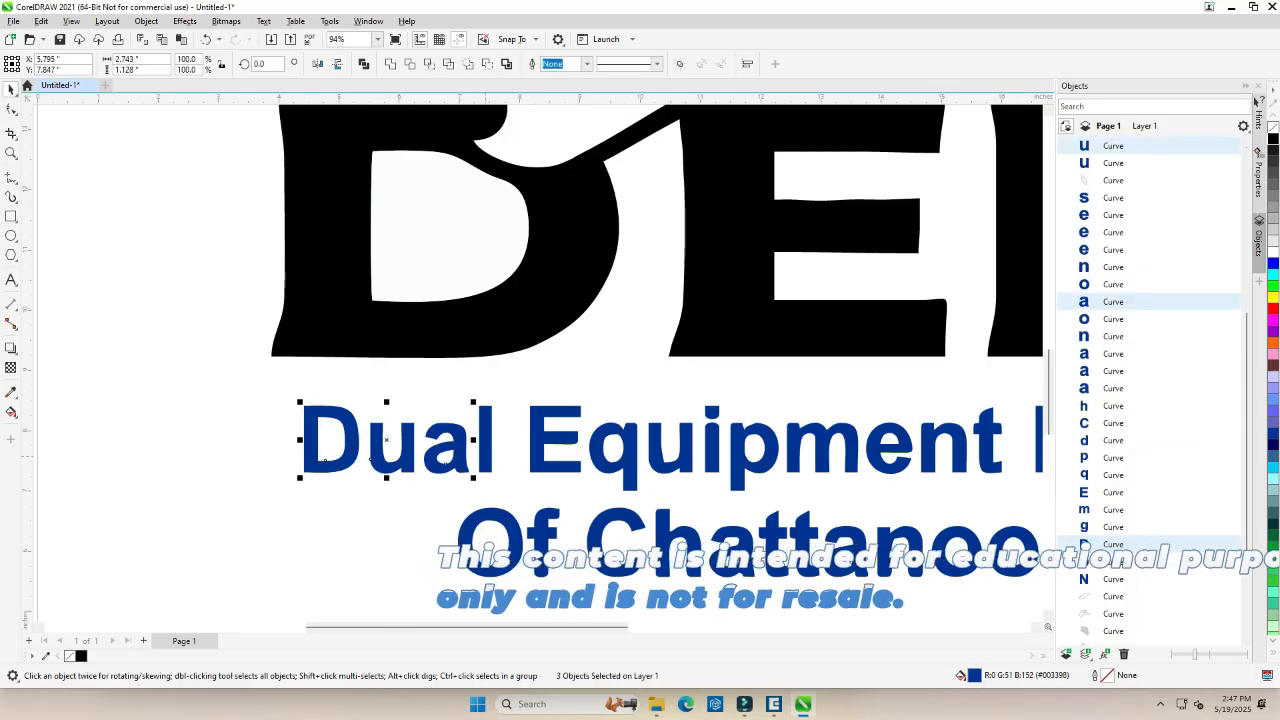
pyautogui.keyDown('shift'); pyautogui.click(484, 445); pyautogui.keyUp('shift')
pyautogui.keyDown('shift'); pyautogui.click(565, 448); pyautogui.keyUp('shift')
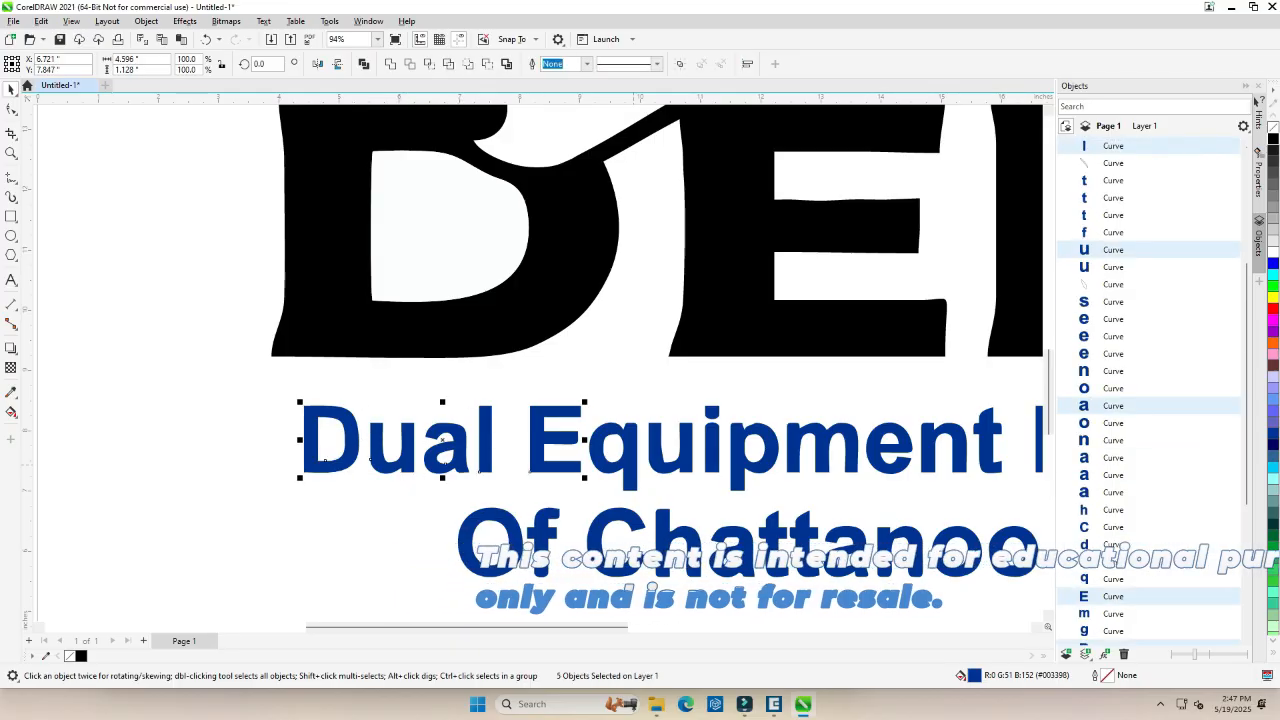
pyautogui.keyDown('shift'); pyautogui.click(630, 463); pyautogui.keyUp('shift')
pyautogui.keyDown('shift'); pyautogui.click(688, 461); pyautogui.keyUp('shift')
pyautogui.keyDown('shift'); pyautogui.click(712, 459); pyautogui.keyUp('shift')
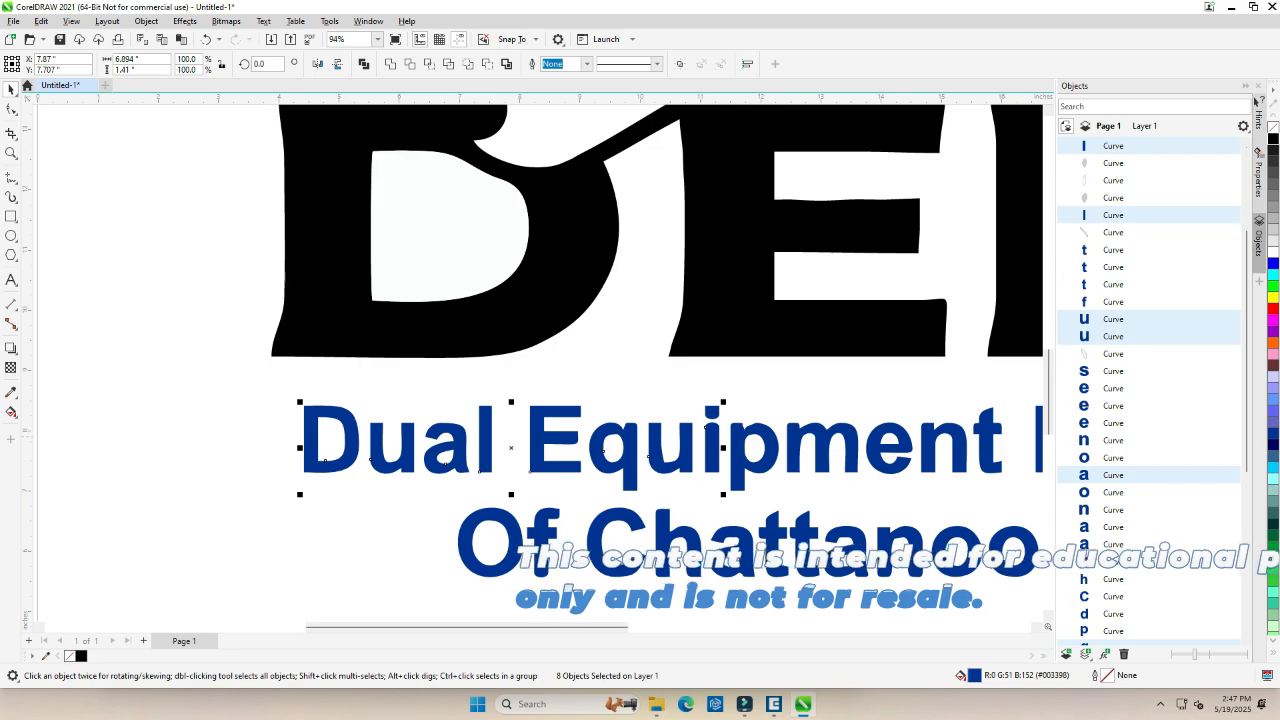
pyautogui.keyDown('shift'); pyautogui.click(770, 448); pyautogui.keyUp('shift')
pyautogui.keyDown('shift'); pyautogui.click(822, 452); pyautogui.keyUp('shift')
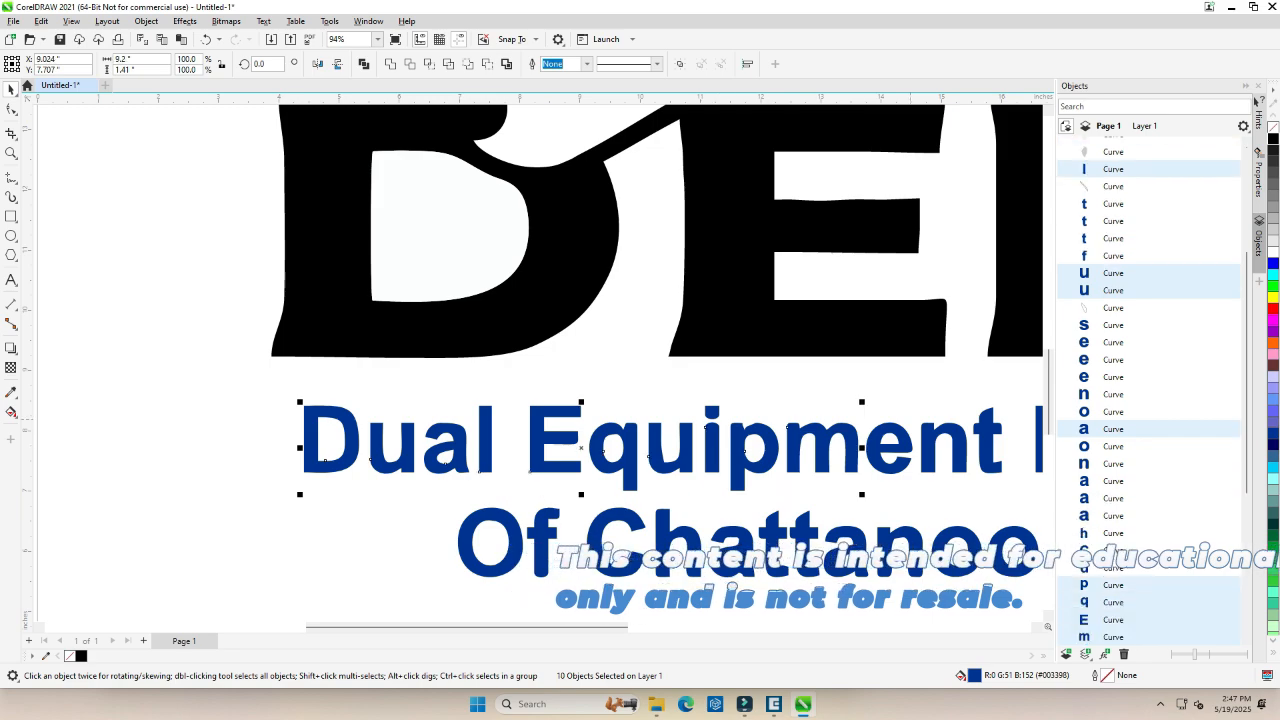
pyautogui.click(1273, 138)
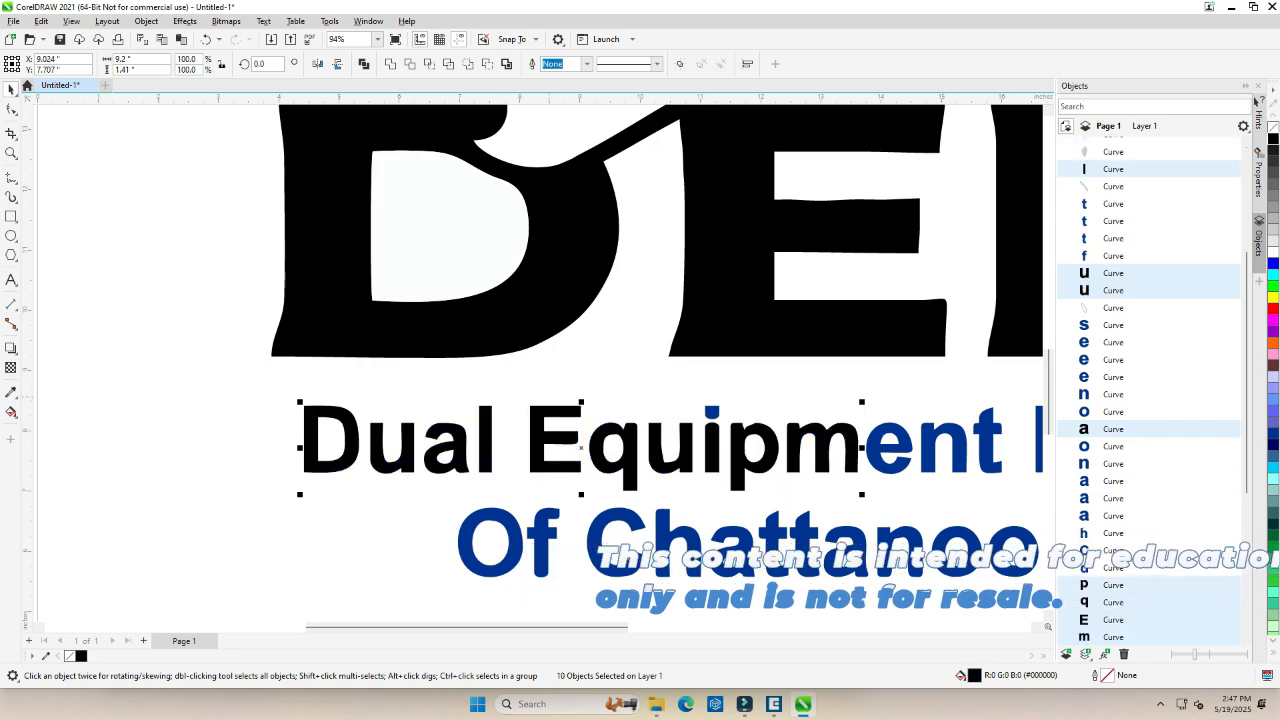
# Fill the separate dot of the "i" in "Equipment" with black.
pyautogui.click(712, 411)
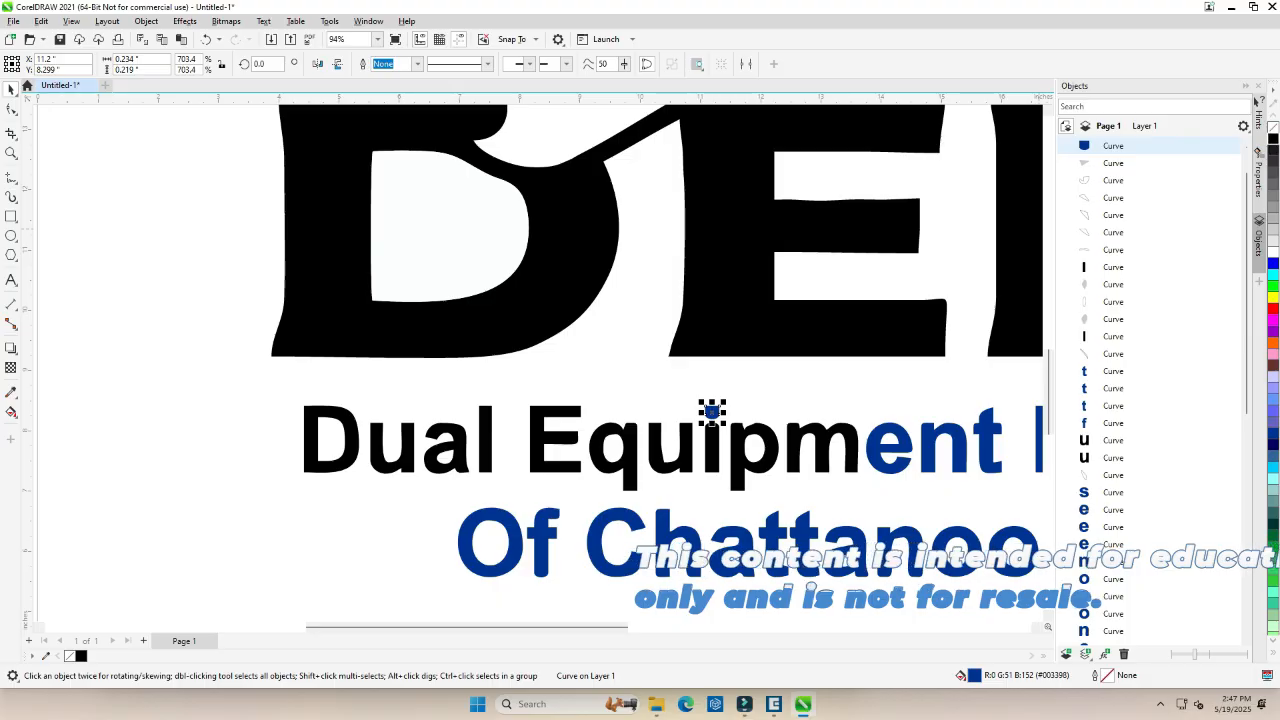
pyautogui.scroll(-1, 714, 409)
pyautogui.scroll(-1, 731, 405)
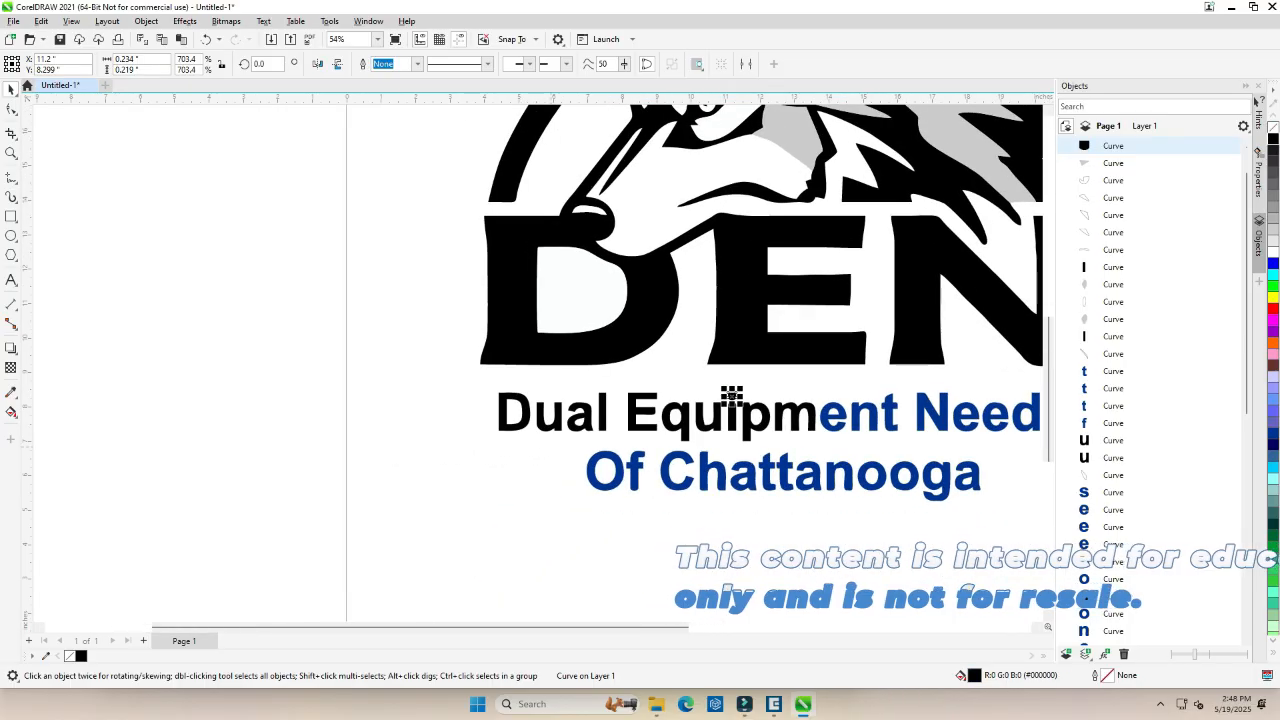
# Fill the "Of Chattanooga" line and the remaining "ent Needs" letters of the tagline with black.
pyautogui.moveTo(537, 443); pyautogui.dragTo(962, 558)
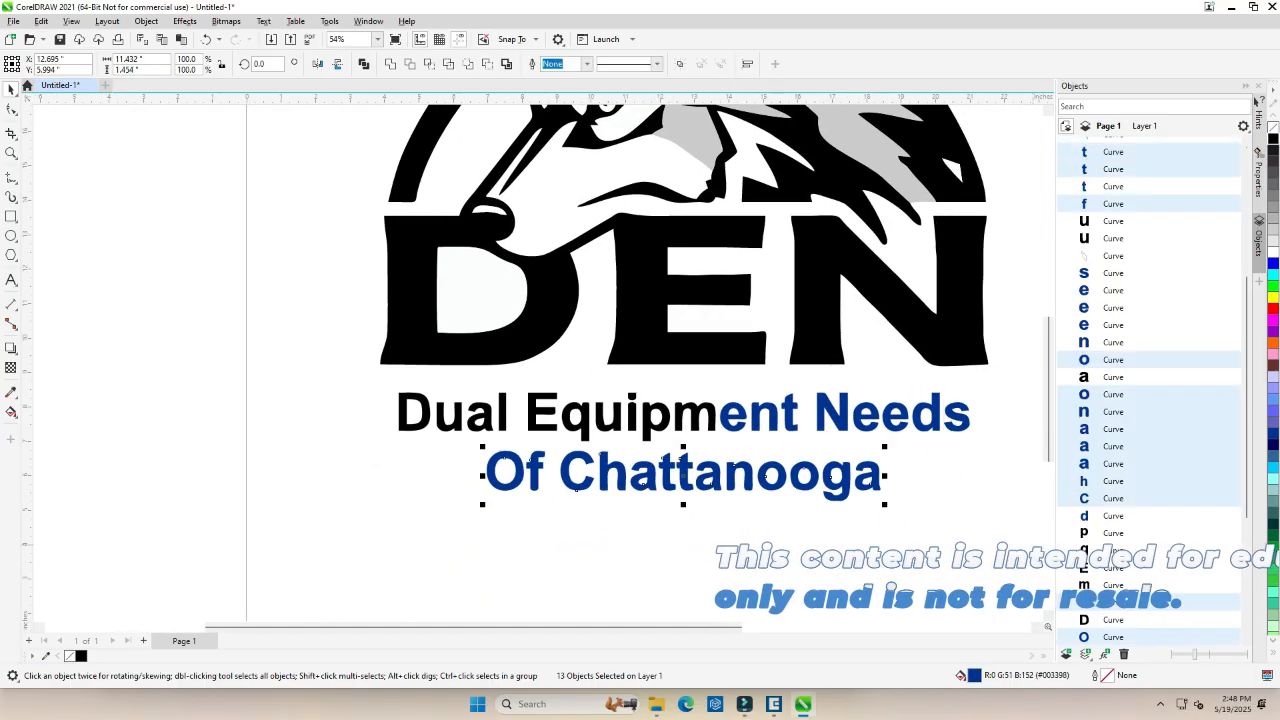
pyautogui.click(1273, 138)
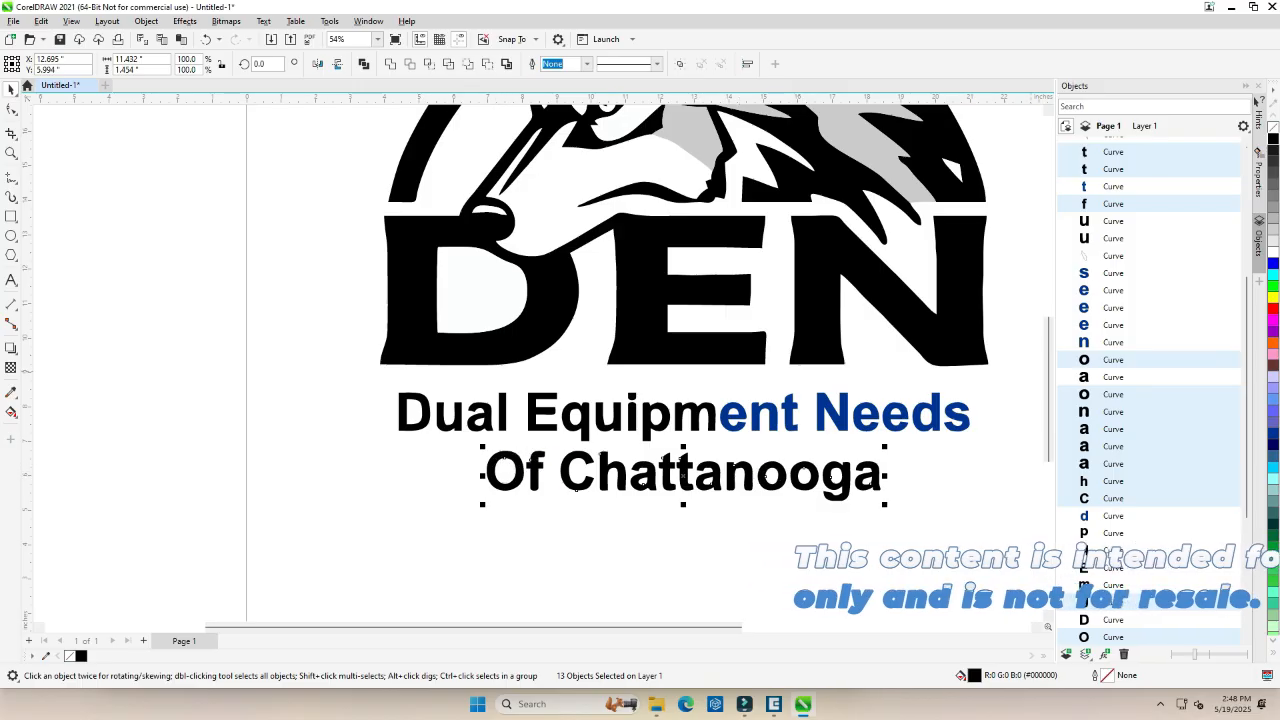
pyautogui.moveTo(998, 372); pyautogui.dragTo(712, 462)
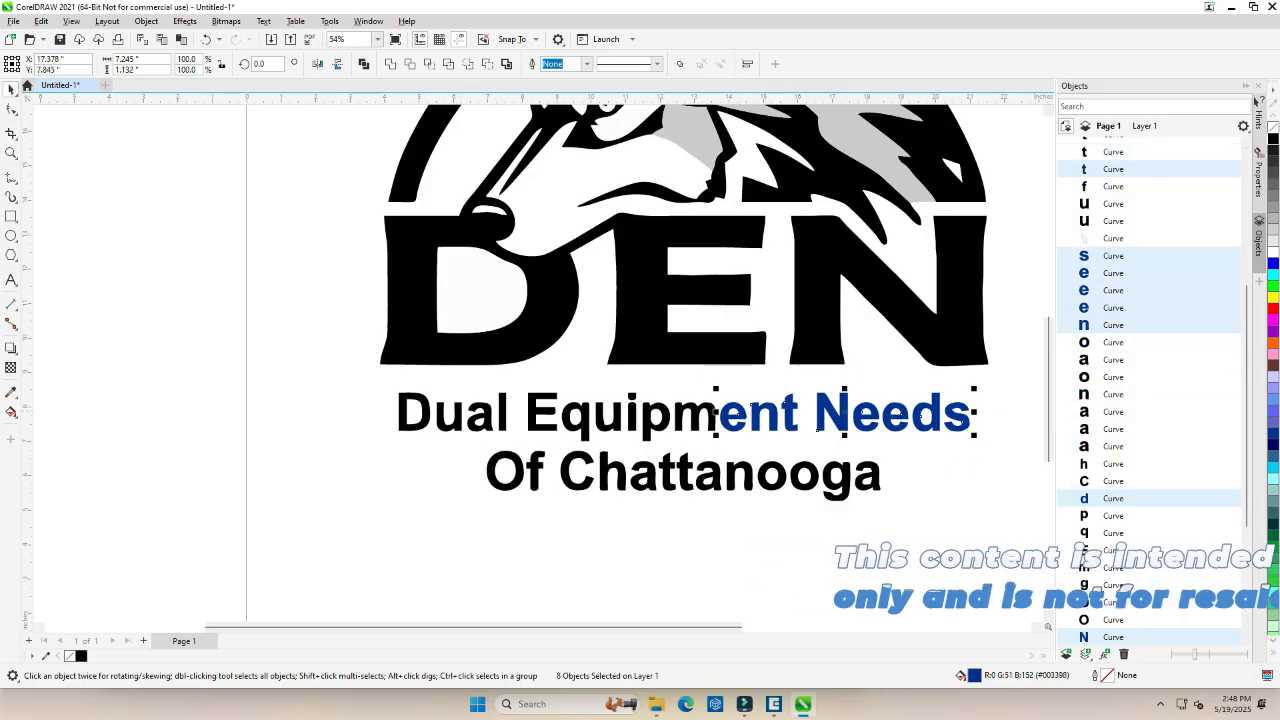
pyautogui.click(1273, 138)
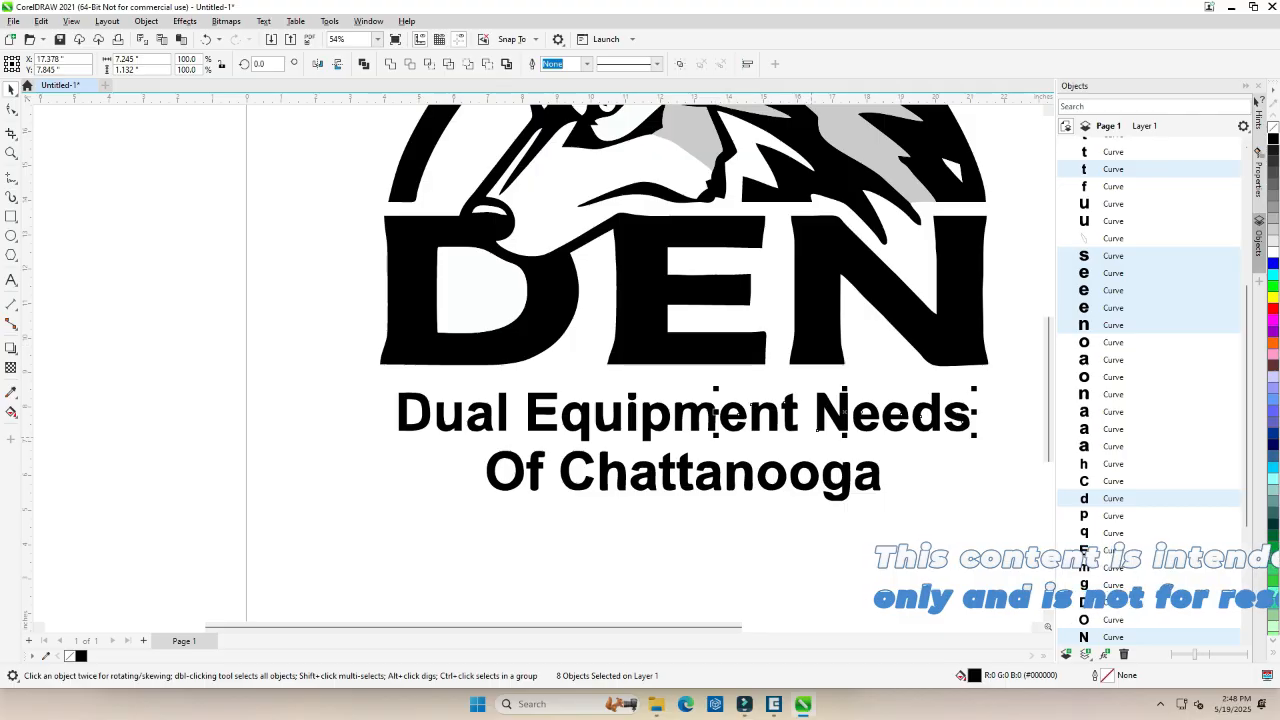
# Fill the light grey areas of the wolf's forehead, cheek and neck fur with 40% Black.
pyautogui.scroll(-4, 603, 388)
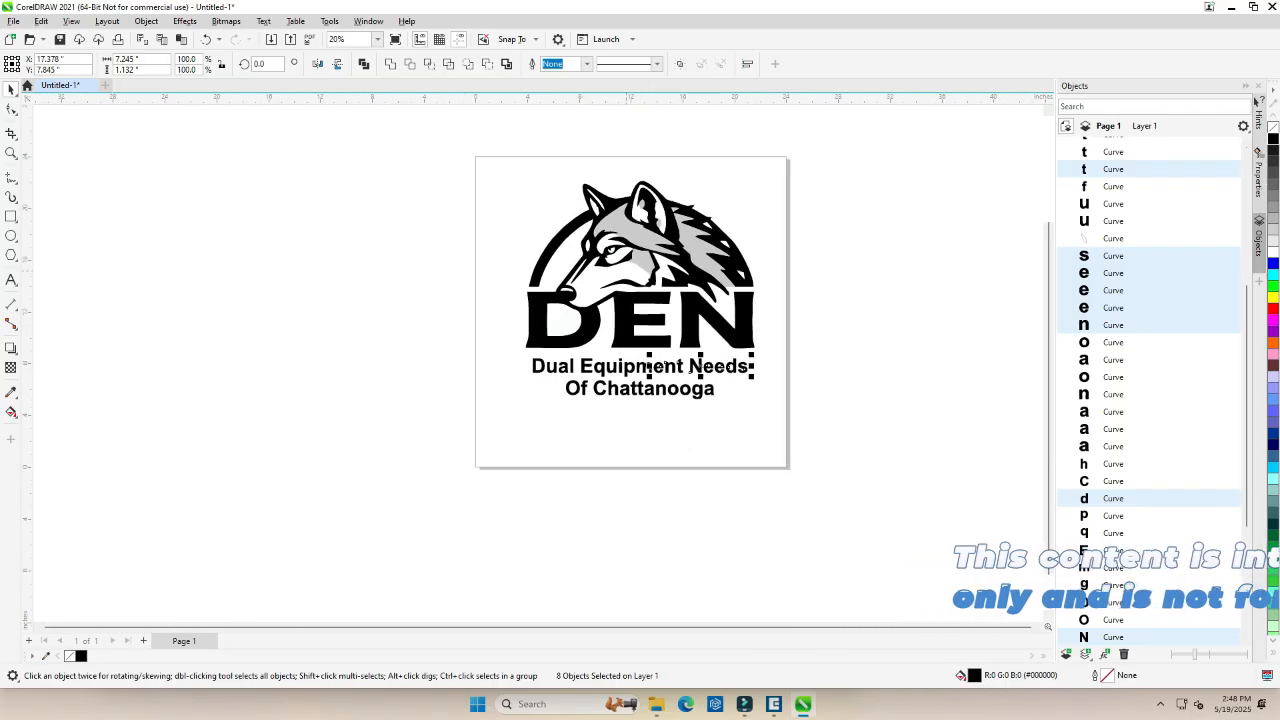
pyautogui.scroll(6, 637, 203)
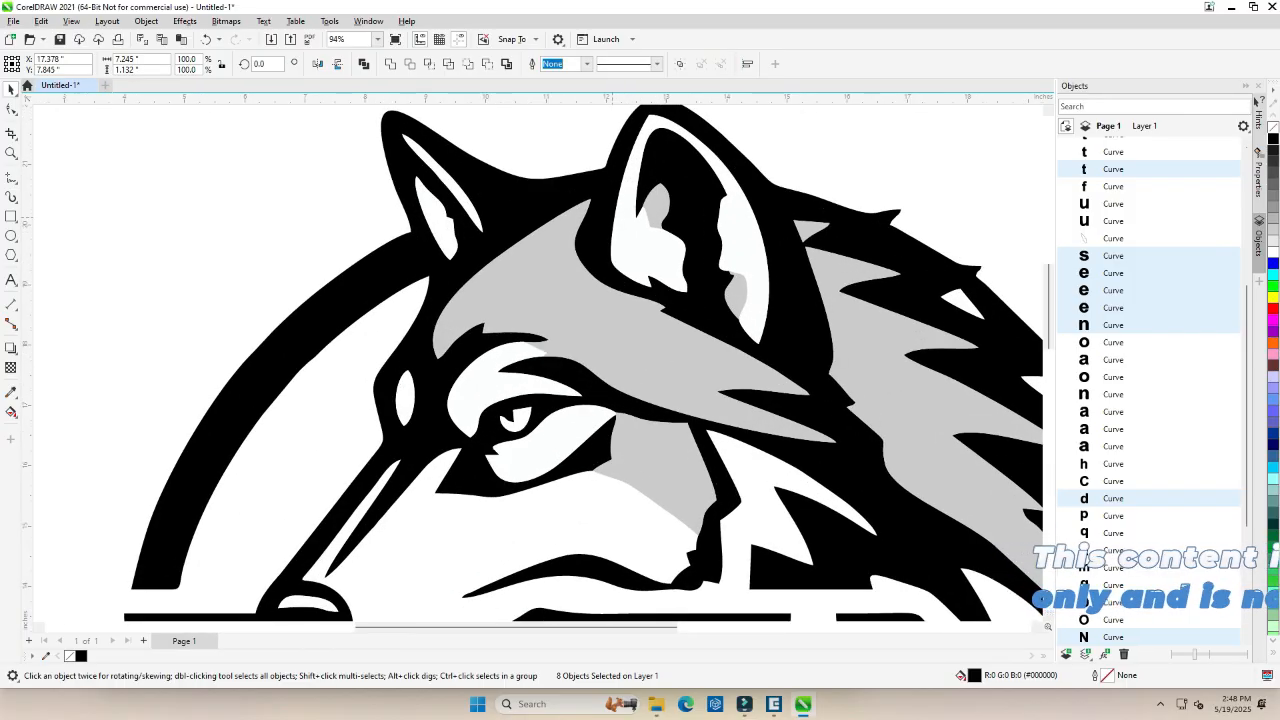
pyautogui.click(558, 296)
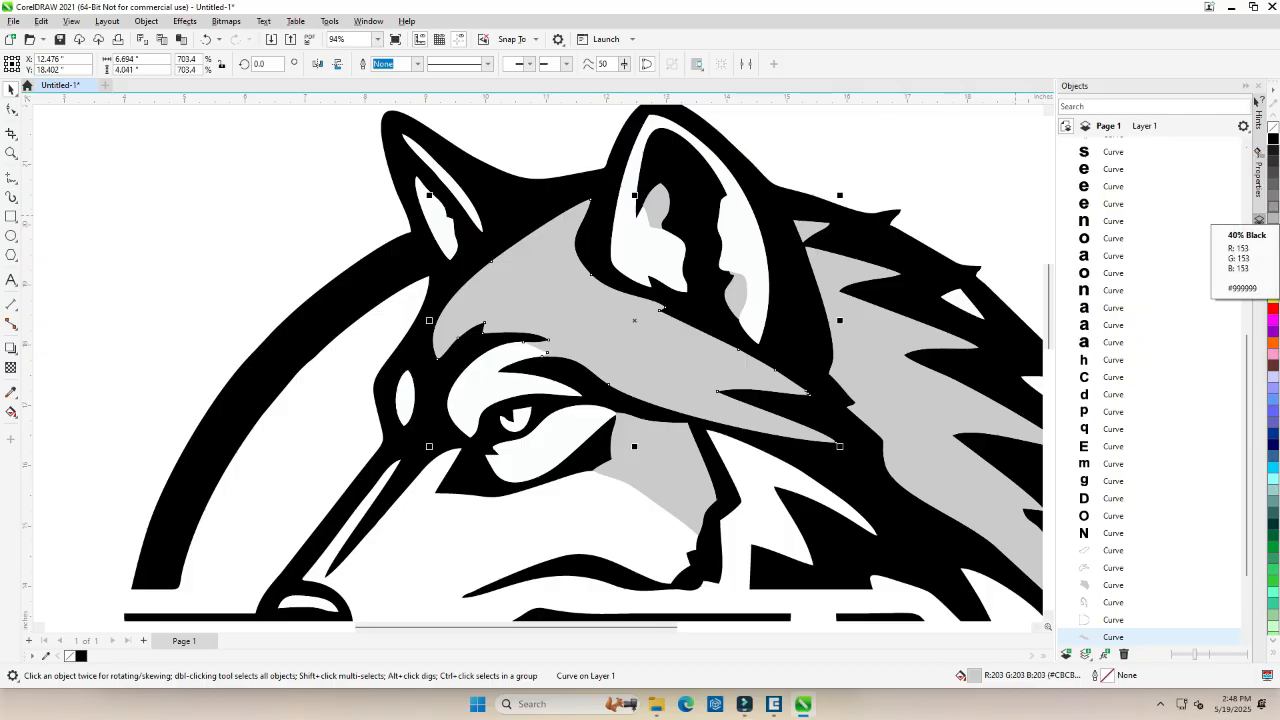
pyautogui.click(1262, 218)
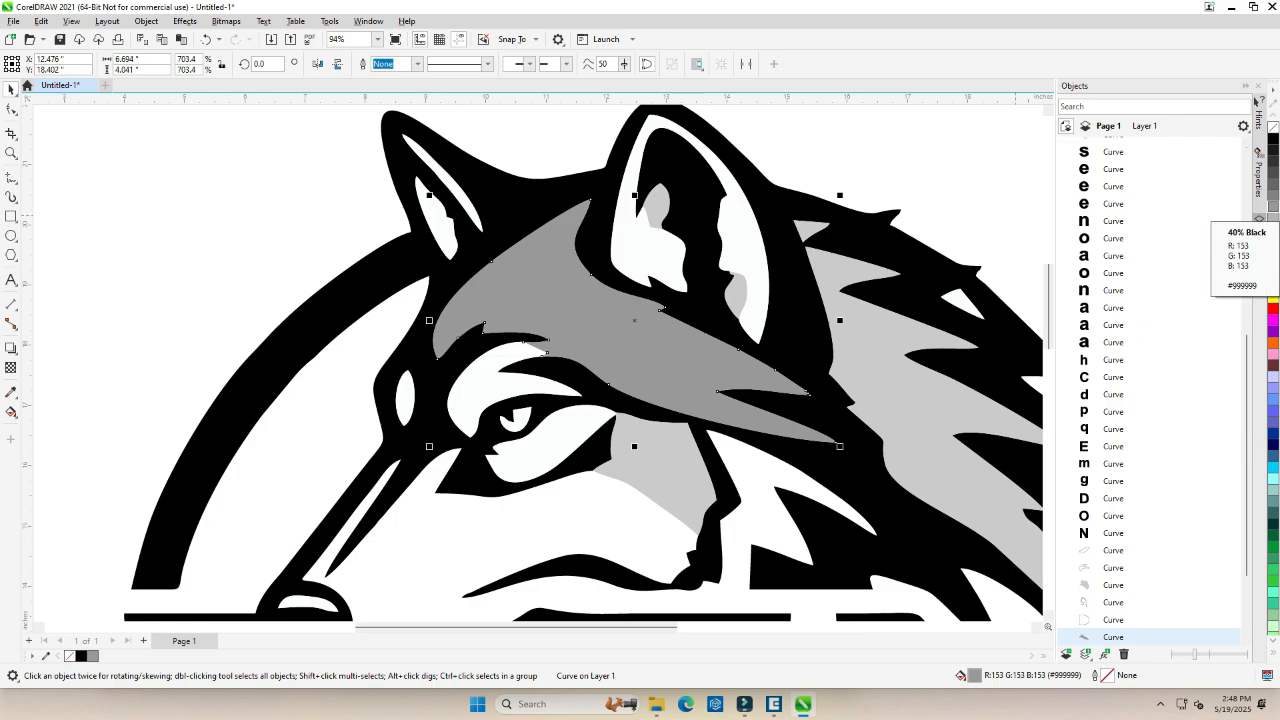
pyautogui.click(679, 502)
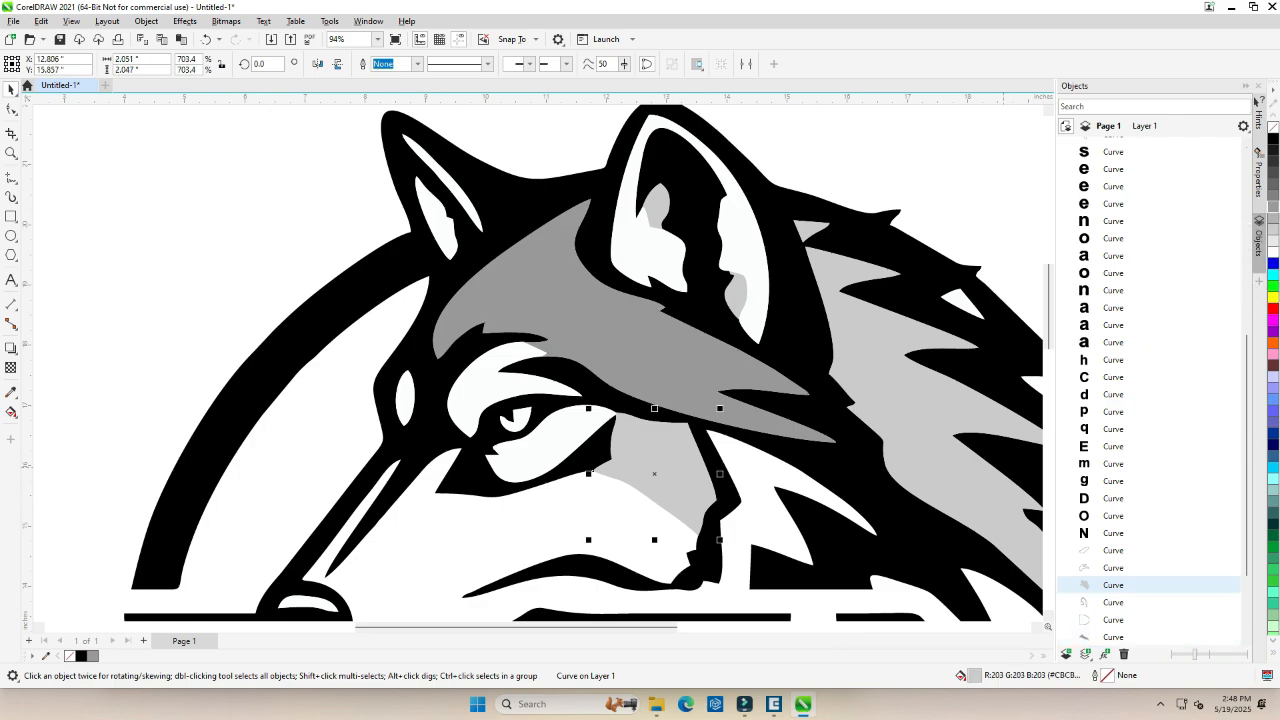
pyautogui.click(1273, 206)
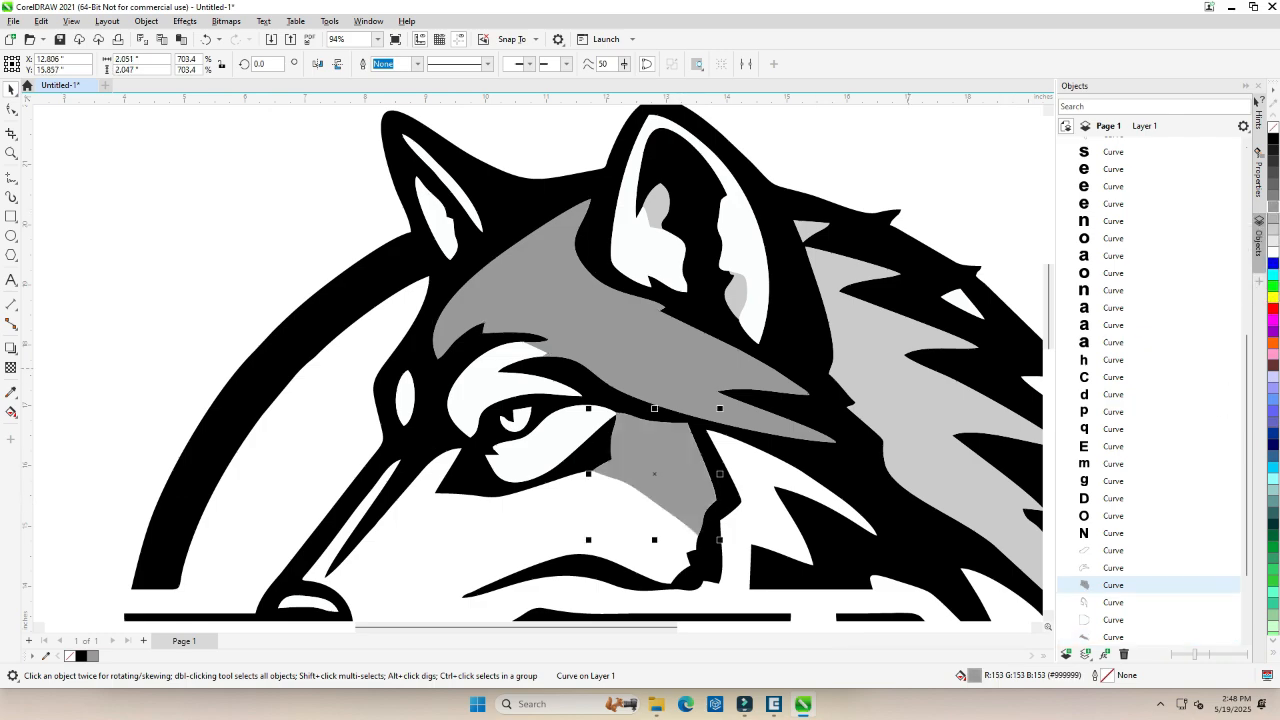
pyautogui.click(915, 405)
pyautogui.click(1273, 206)
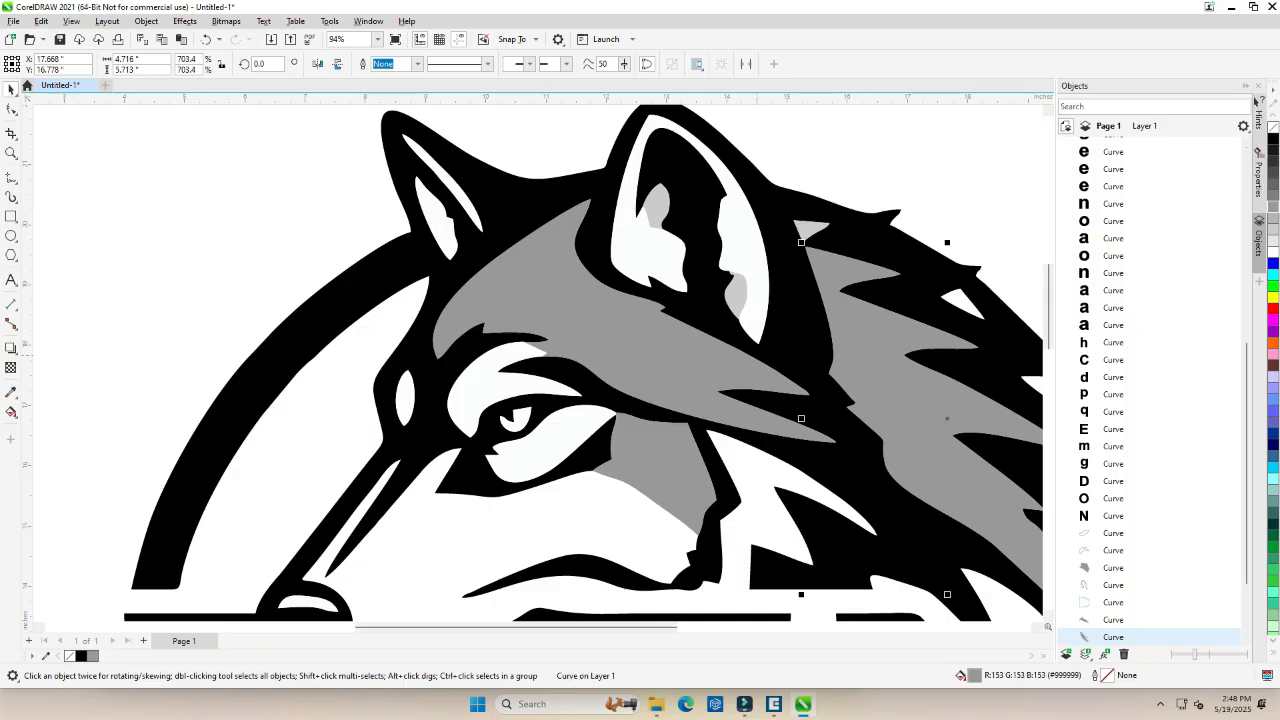
# Fill the two light grey patches inside the wolf's larger ear with 40% Black.
pyautogui.scroll(-3, 752, 360)
pyautogui.scroll(2, 703, 257)
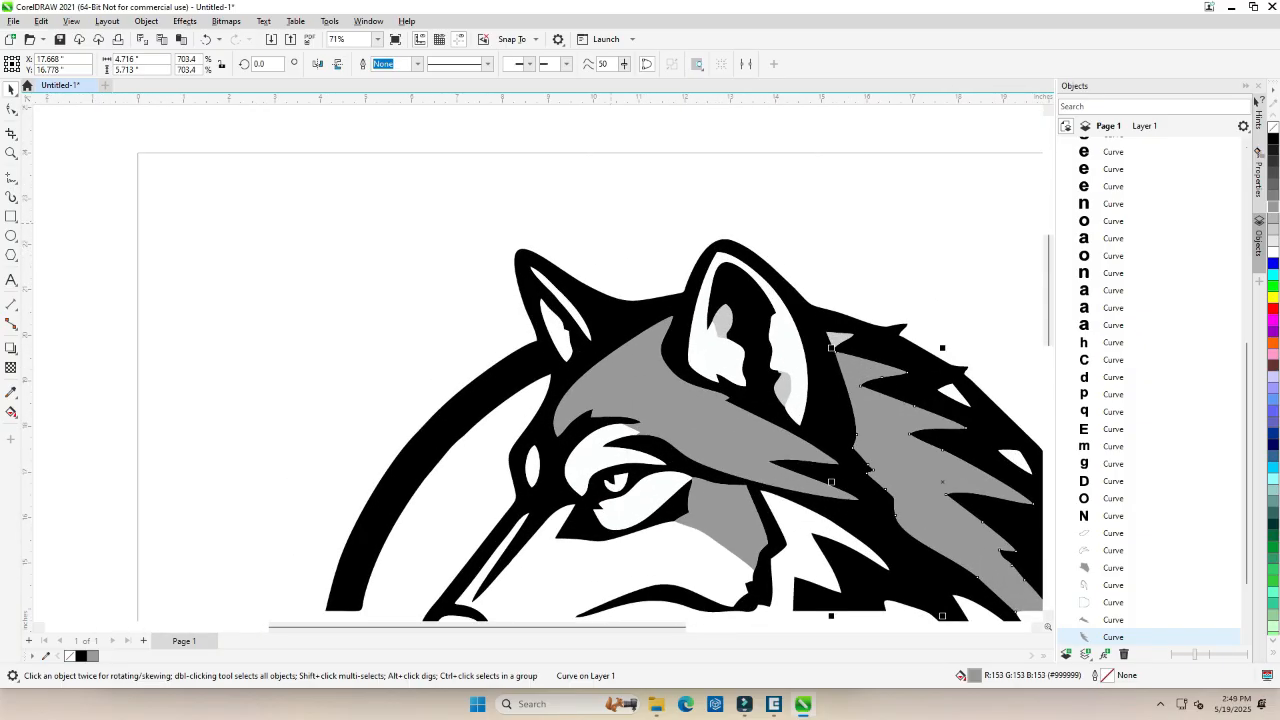
pyautogui.click(724, 321)
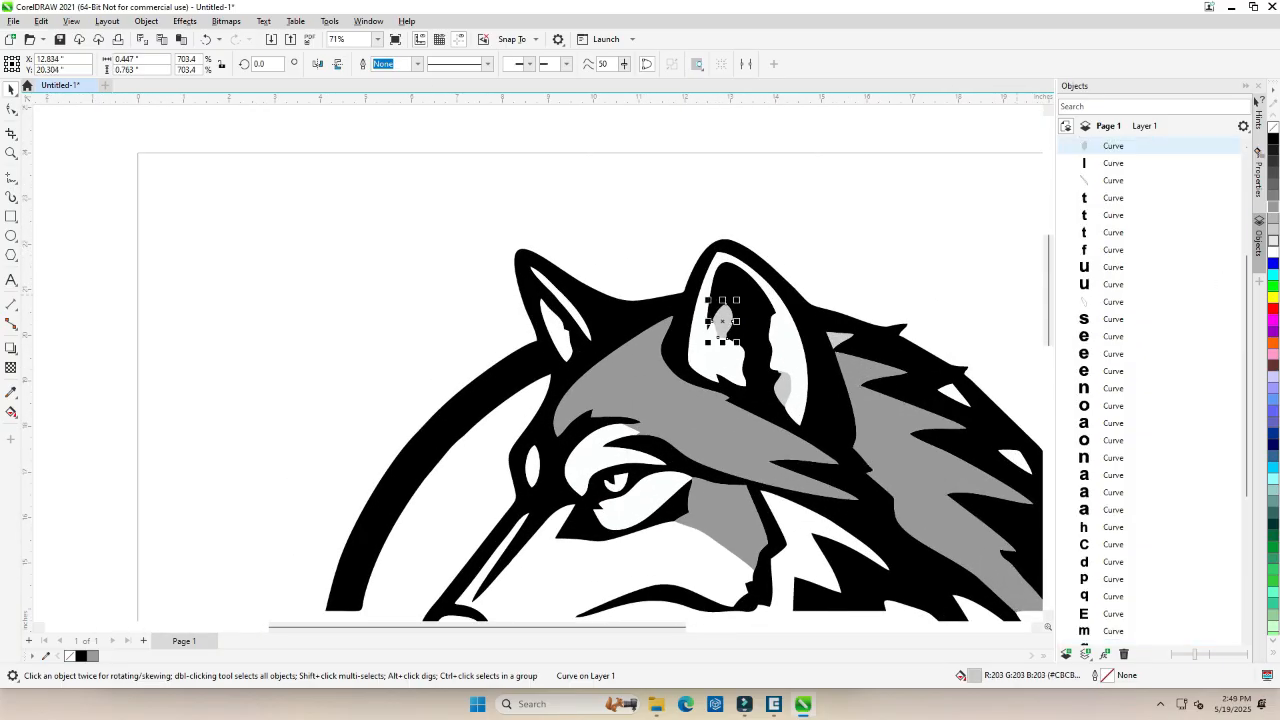
pyautogui.click(1273, 206)
pyautogui.click(784, 389)
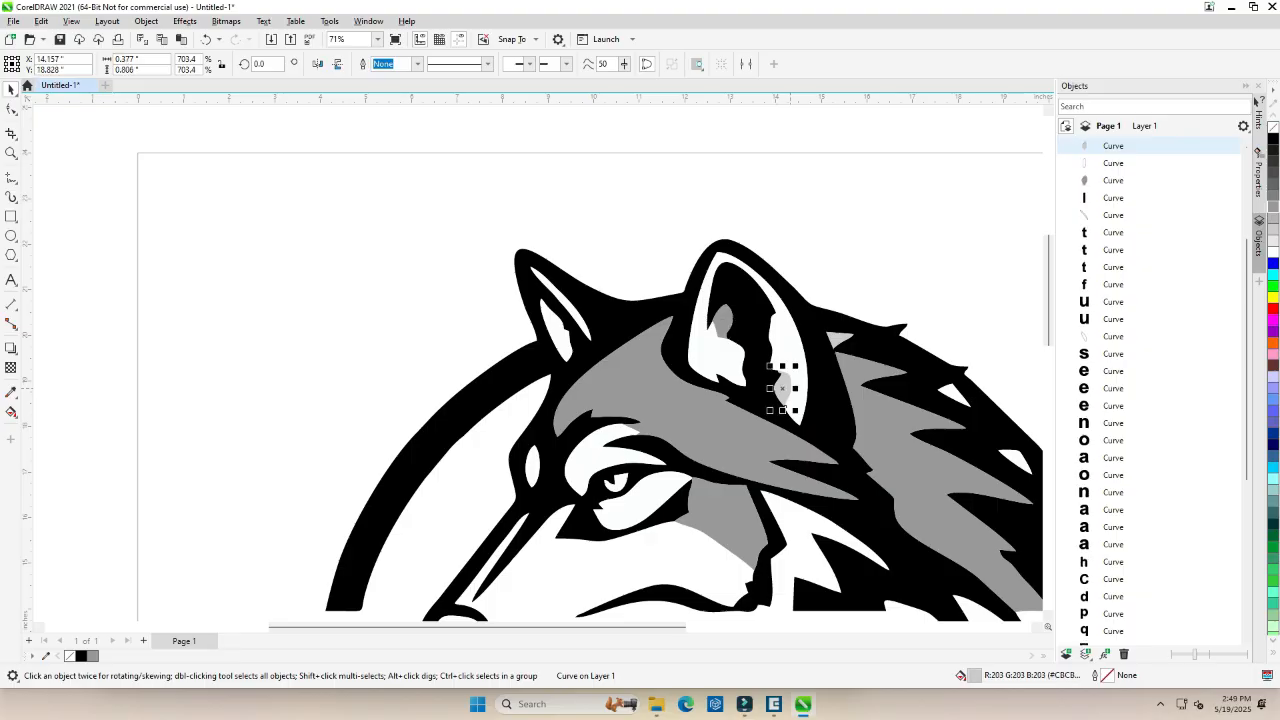
pyautogui.click(1273, 206)
# Select every piece of the recolored logo and tagline and group them.
pyautogui.scroll(-6, 574, 382)
pyautogui.scroll(3, 595, 514)
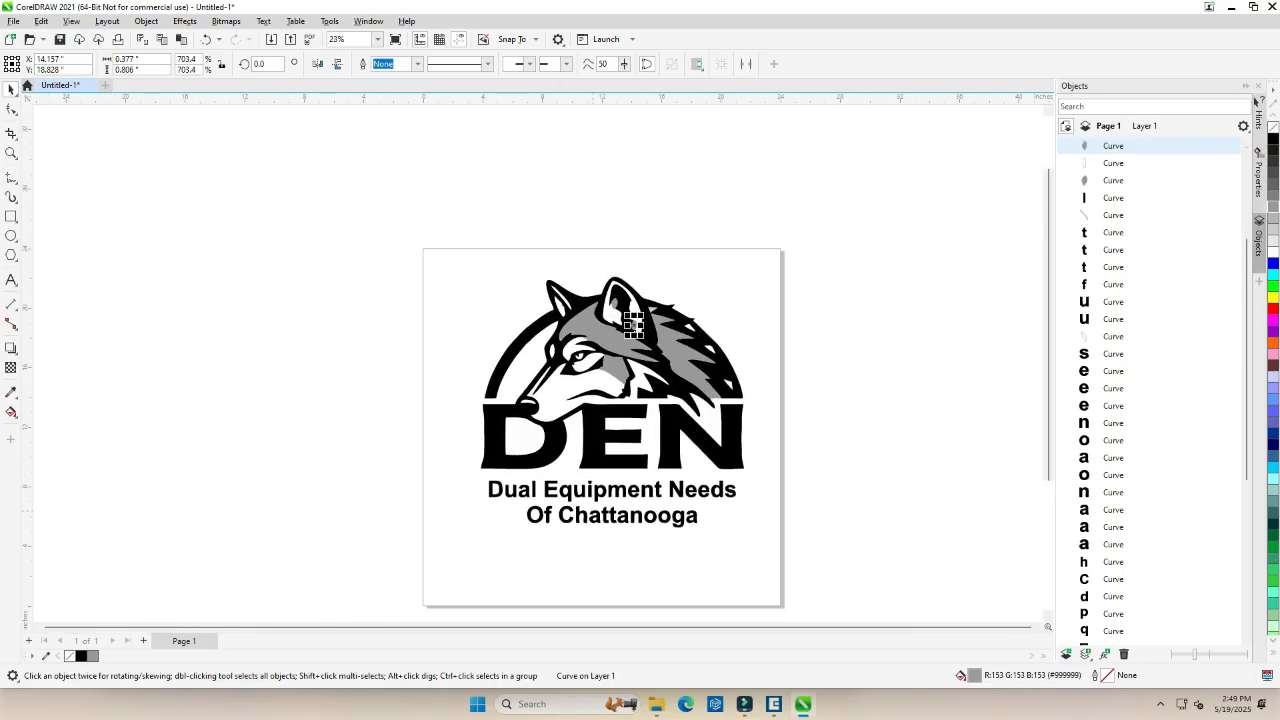
pyautogui.moveTo(343, 209); pyautogui.dragTo(838, 610)
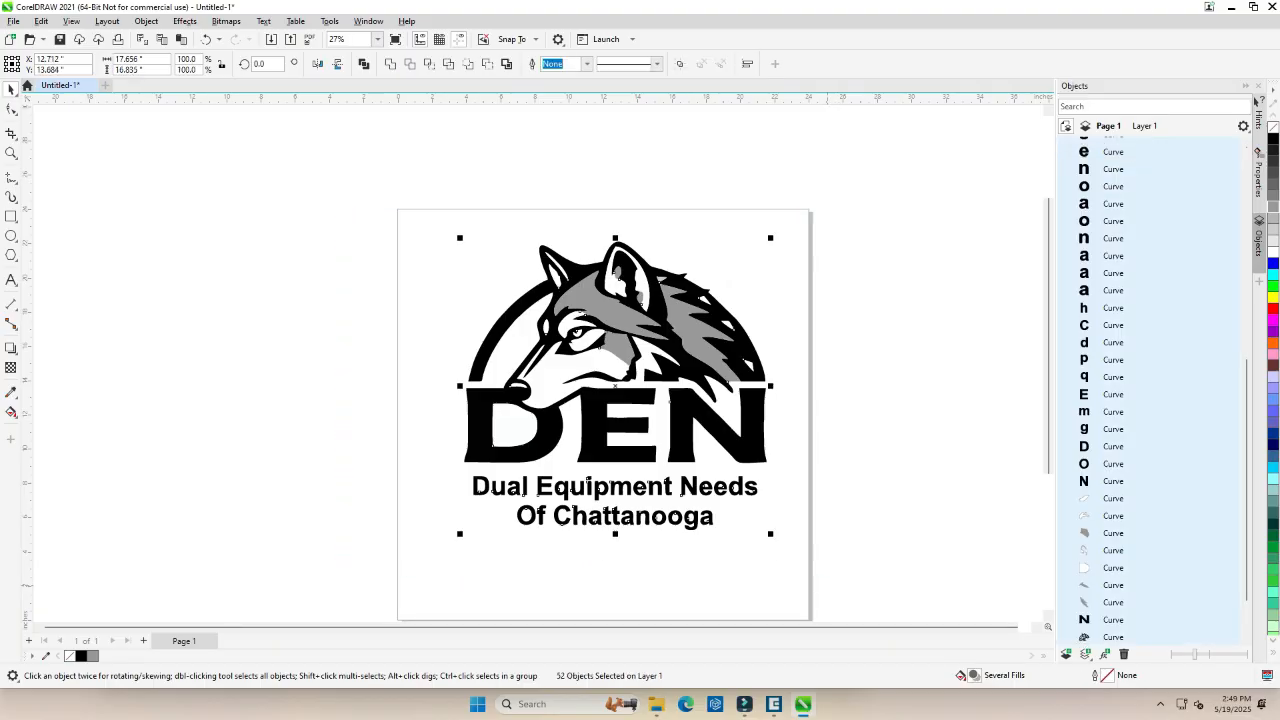
pyautogui.hotkey('ctrl', 'g')
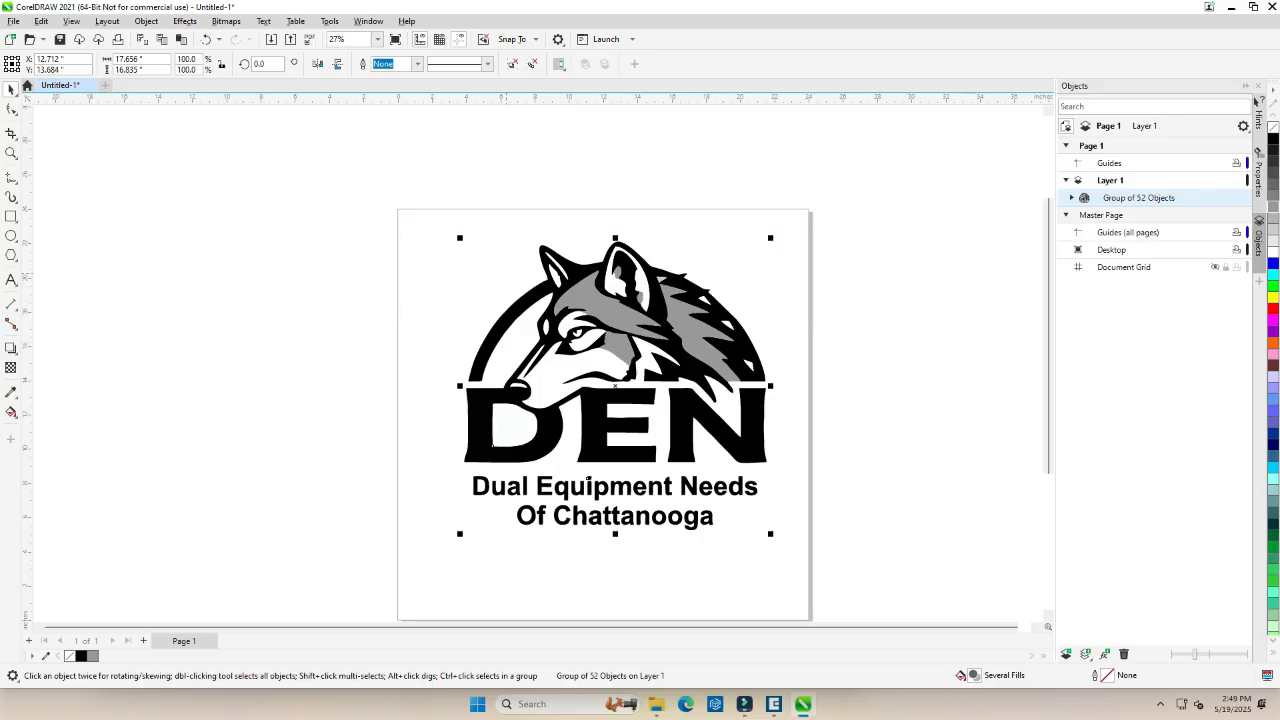
# Ungroup the logo, pull the grey forehead piece off the page, and undo that move.
pyautogui.hotkey('ctrl', 'u')
pyautogui.press('Escape')
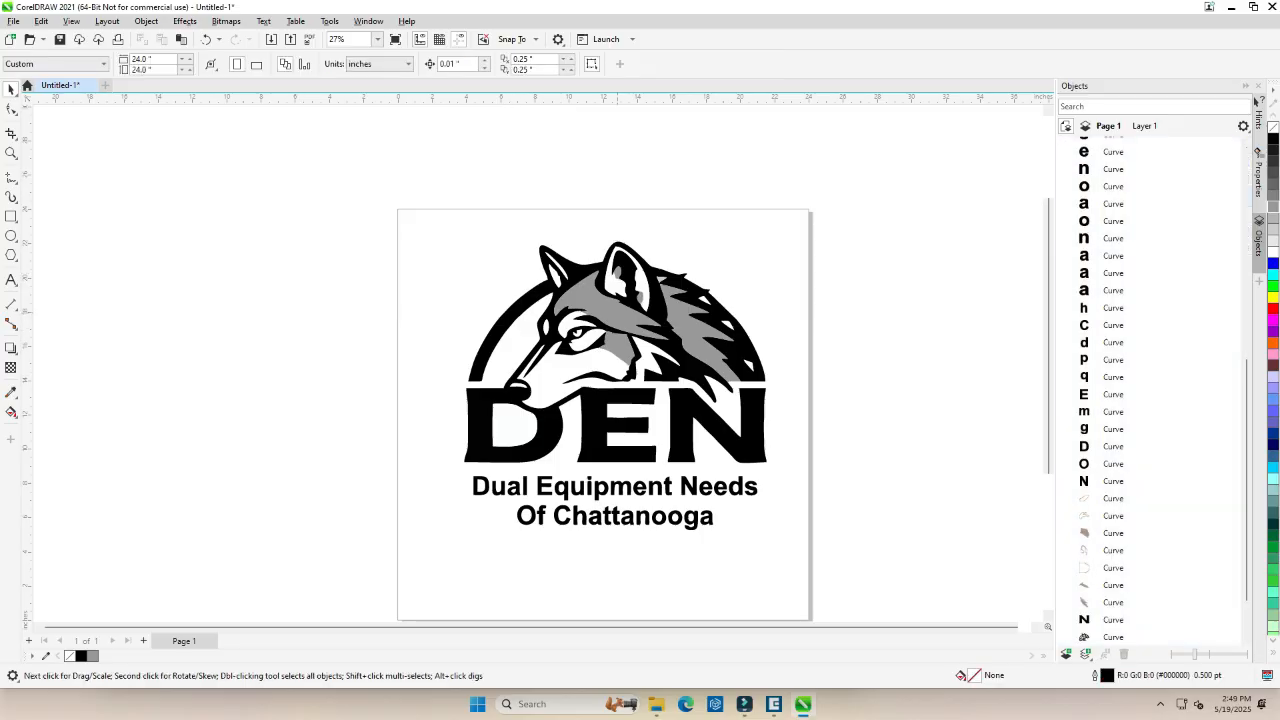
pyautogui.moveTo(607, 319); pyautogui.dragTo(292, 246)
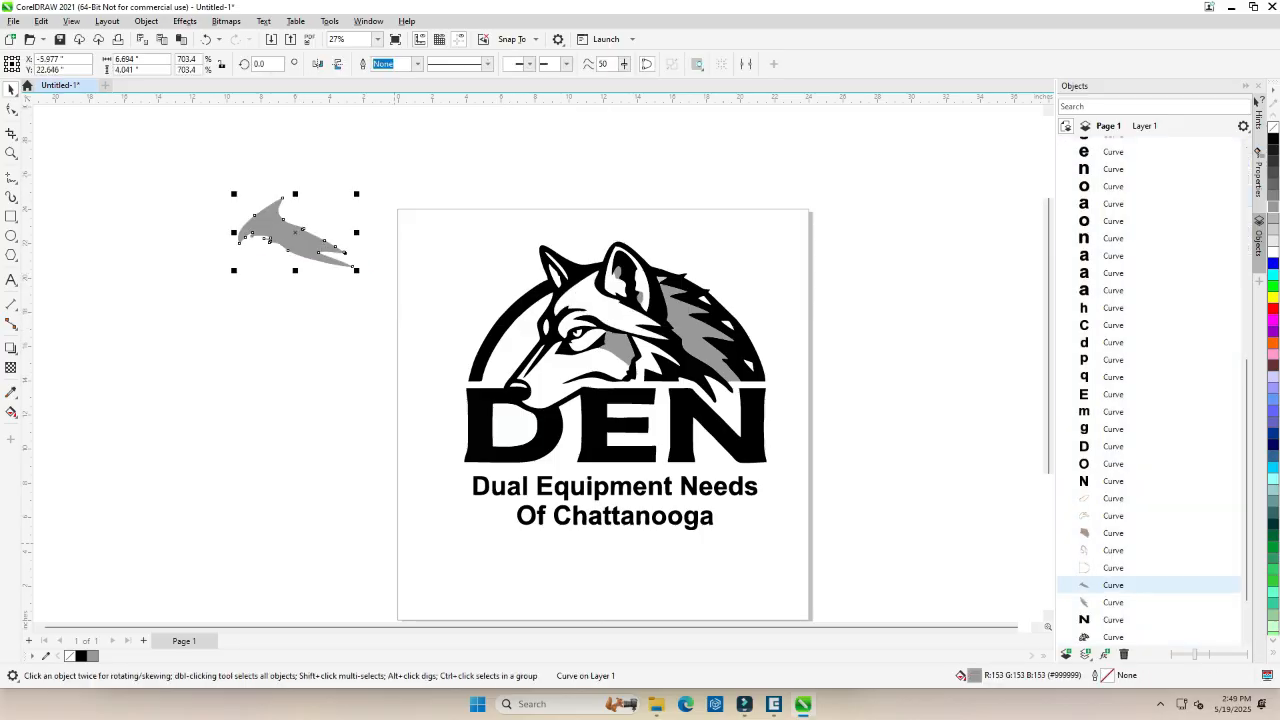
pyautogui.hotkey('ctrl', 'z')
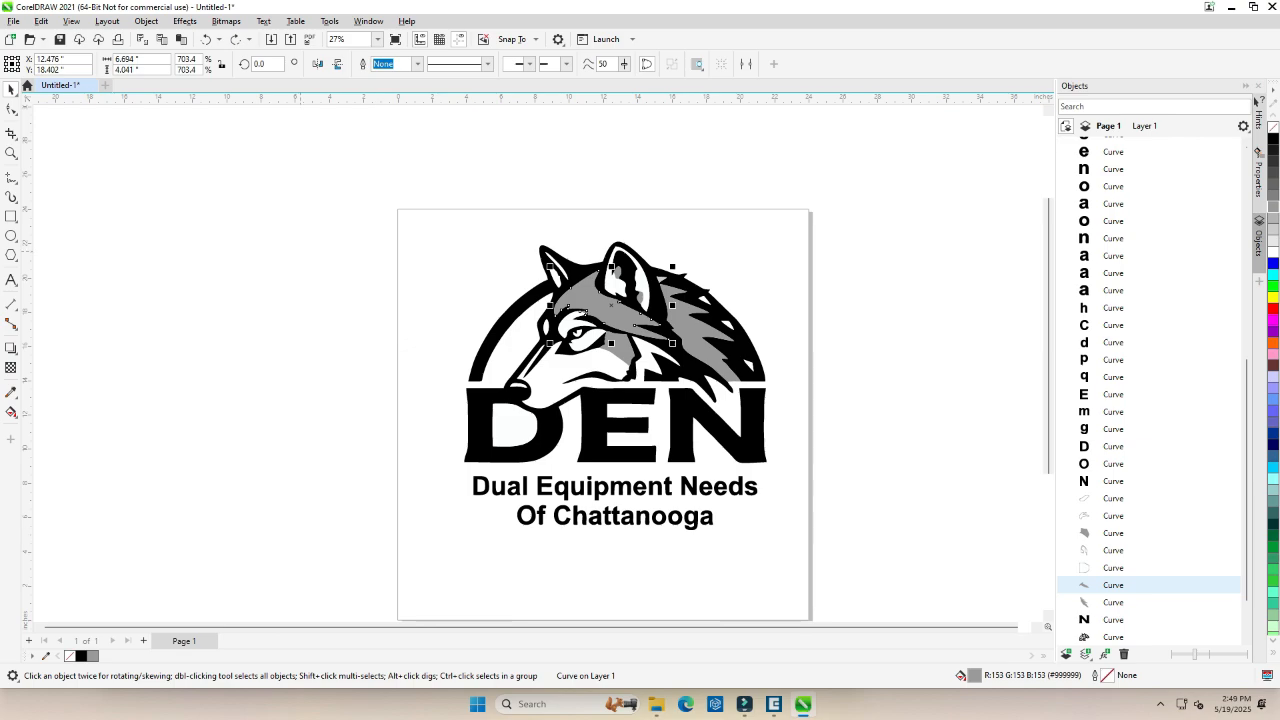
# Group all the logo pieces and print the current document to the Epilog Engraver.
pyautogui.moveTo(340, 186); pyautogui.dragTo(894, 577)
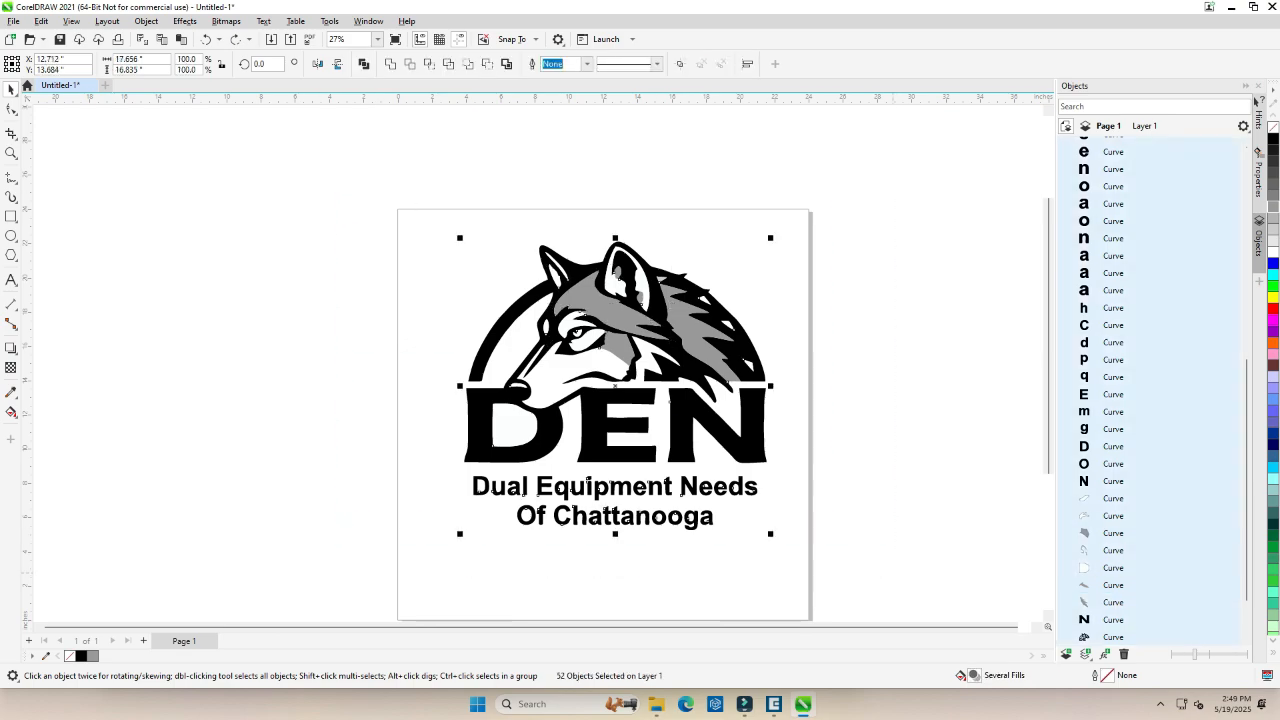
pyautogui.hotkey('ctrl', 'g')
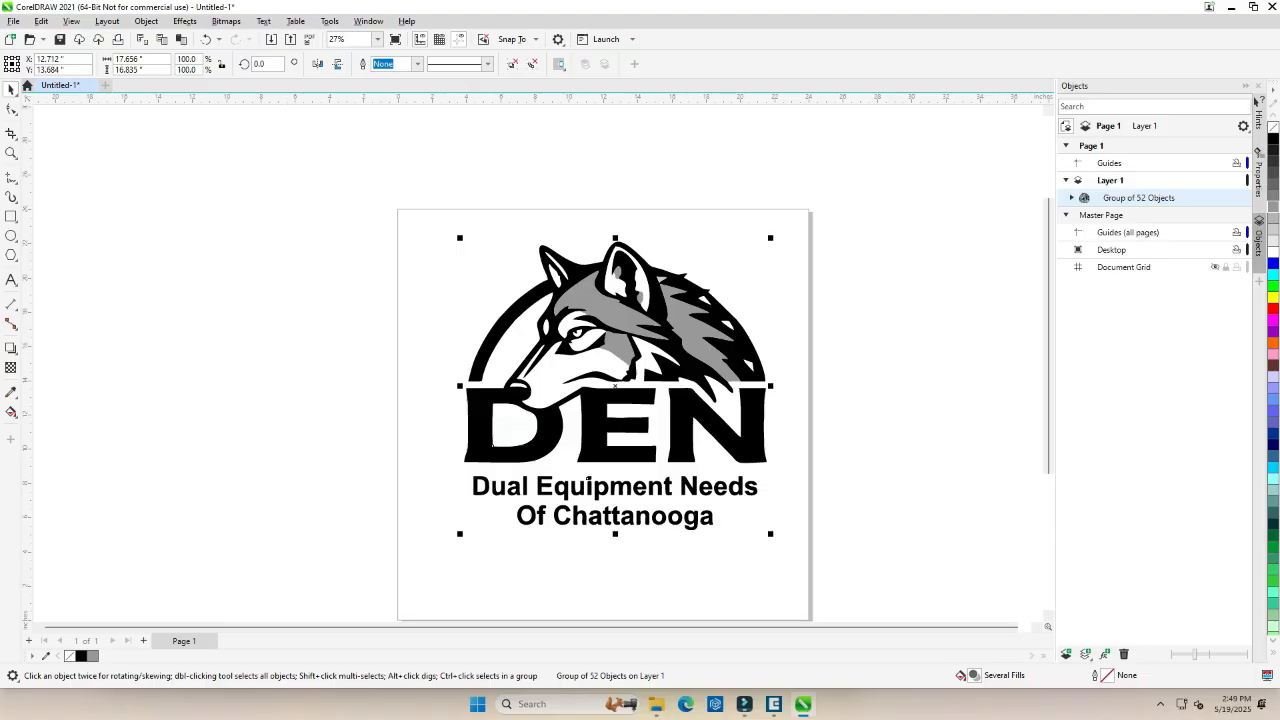
pyautogui.click(117, 39)
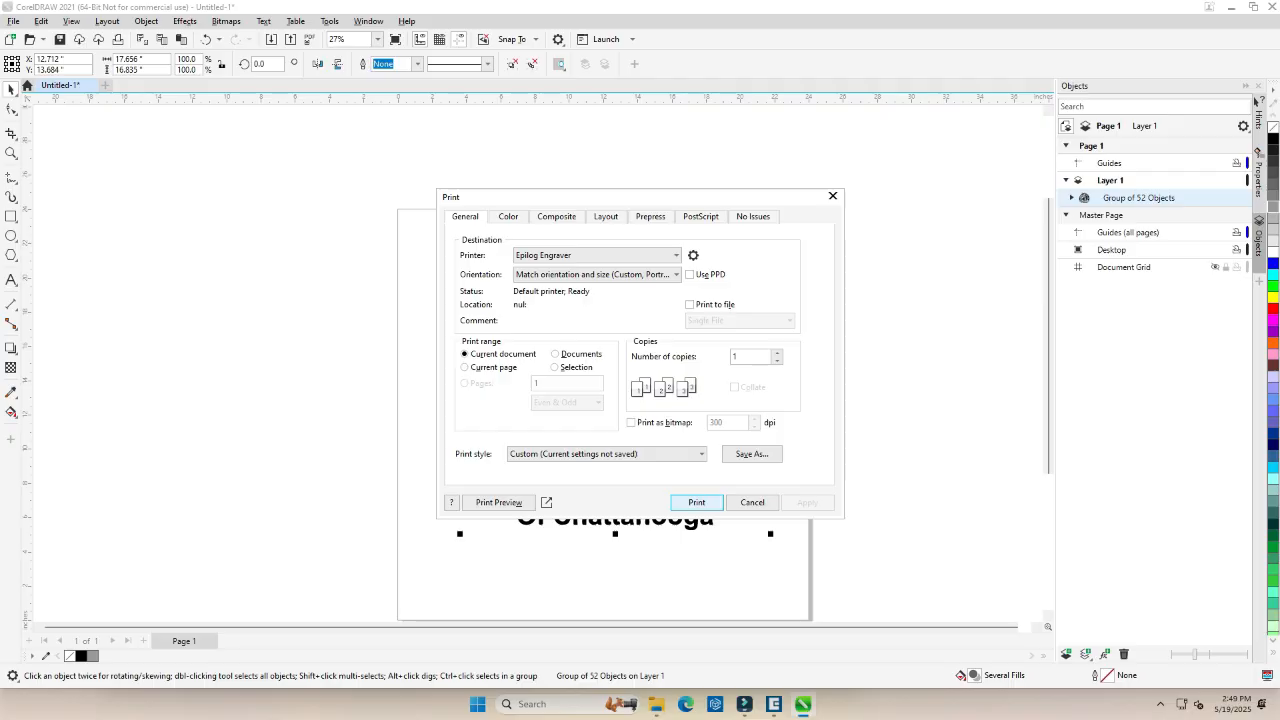
pyautogui.press('Return')
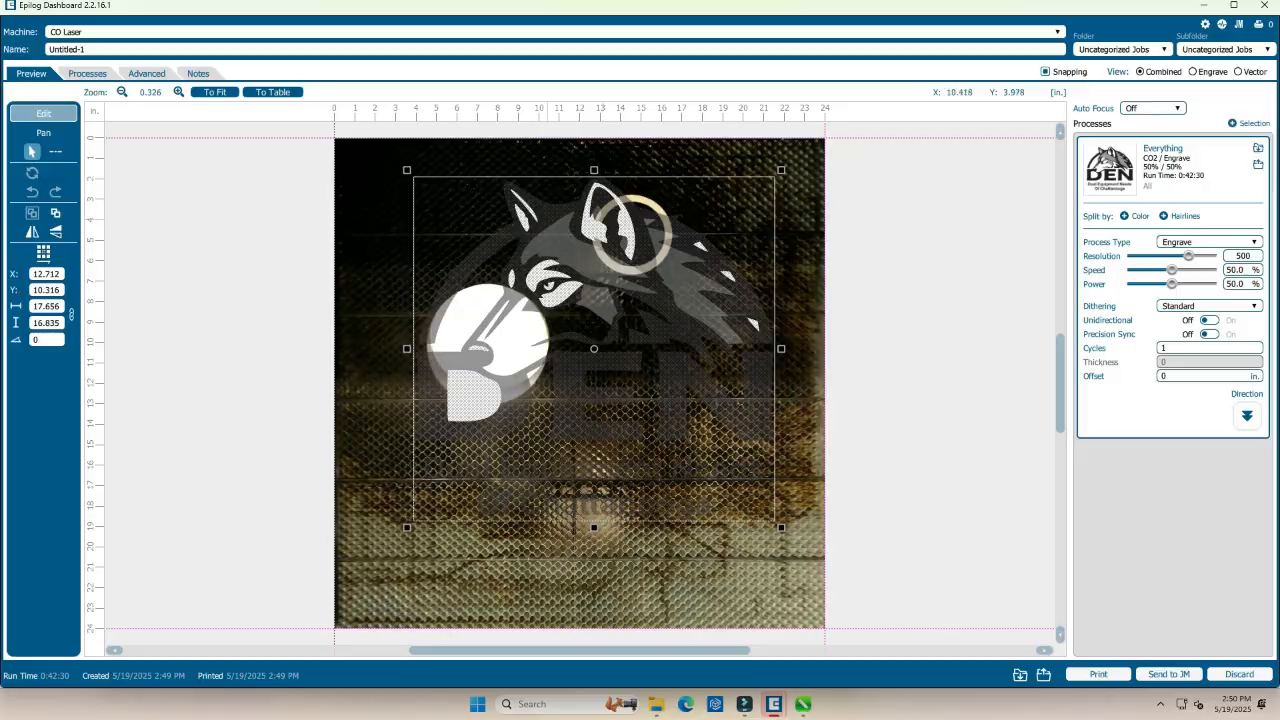
# In Epilog Dashboard, shrink the logo to about 2.72 by 2.6 inches and center it on the solid white disc.
pyautogui.moveTo(407, 170); pyautogui.dragTo(673, 423)
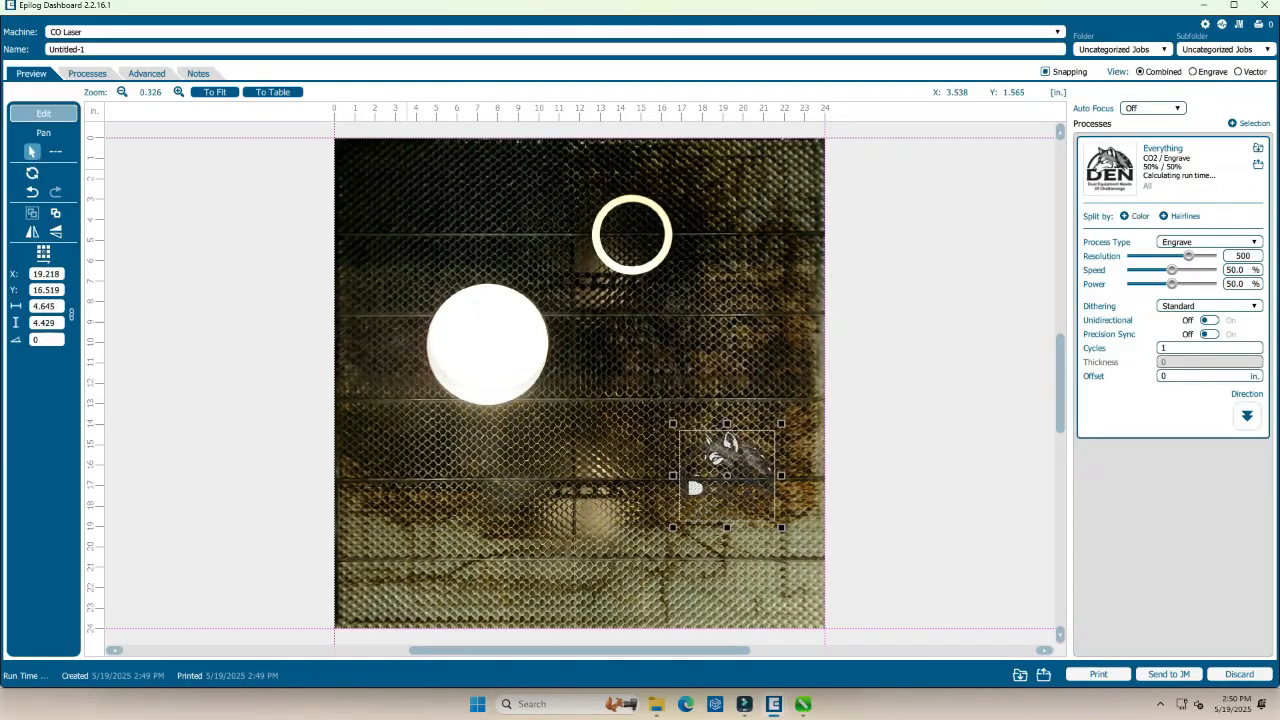
pyautogui.moveTo(695, 487); pyautogui.dragTo(455, 360)
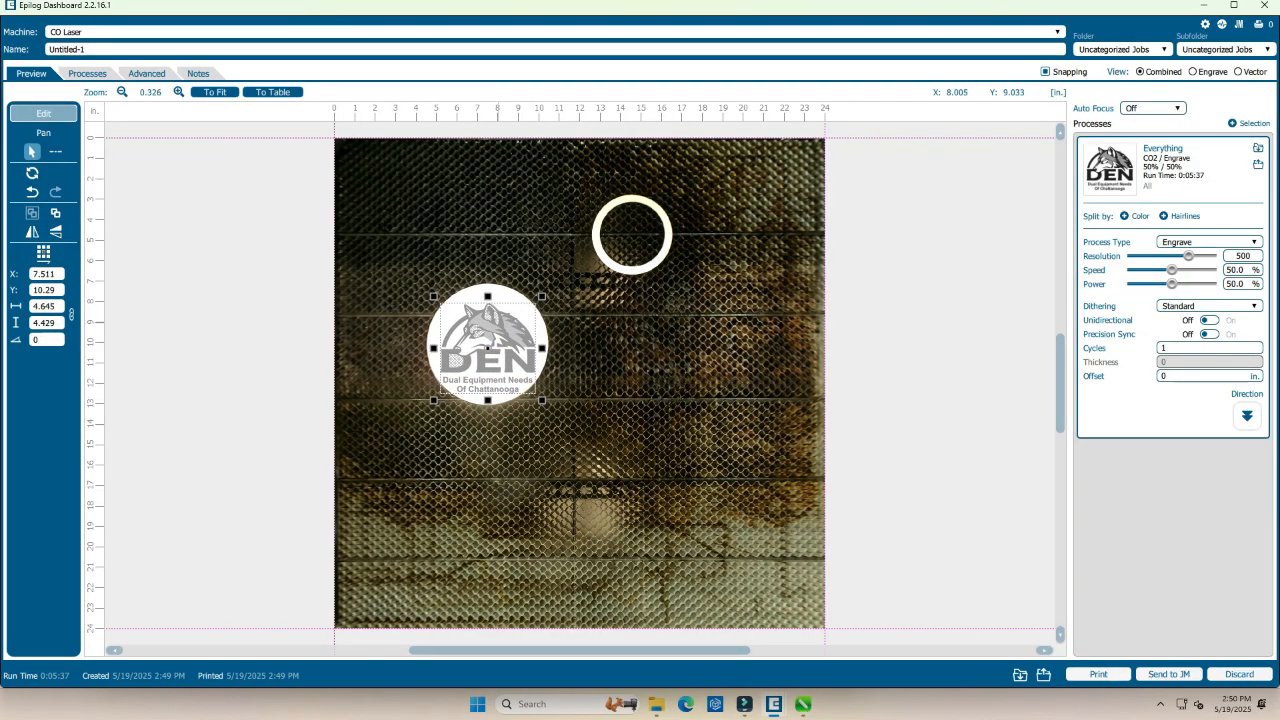
pyautogui.moveTo(433, 296); pyautogui.dragTo(472, 333)
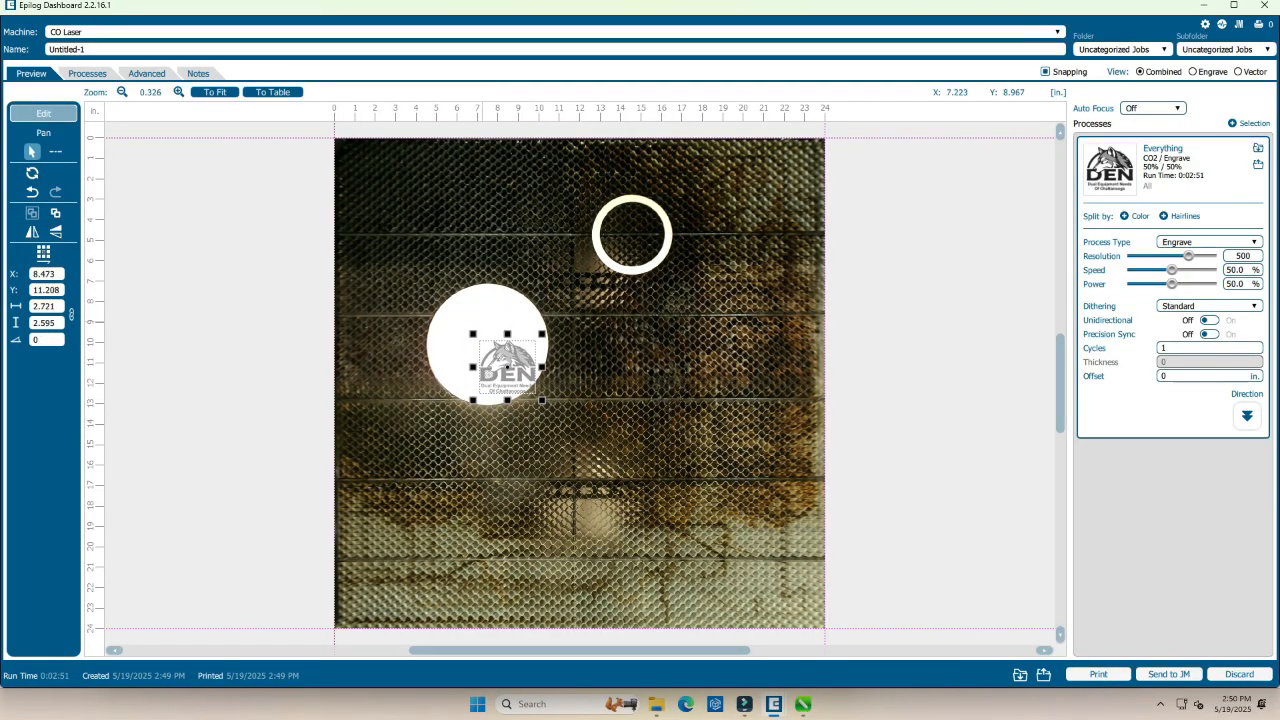
pyautogui.moveTo(521, 377); pyautogui.dragTo(502, 356)
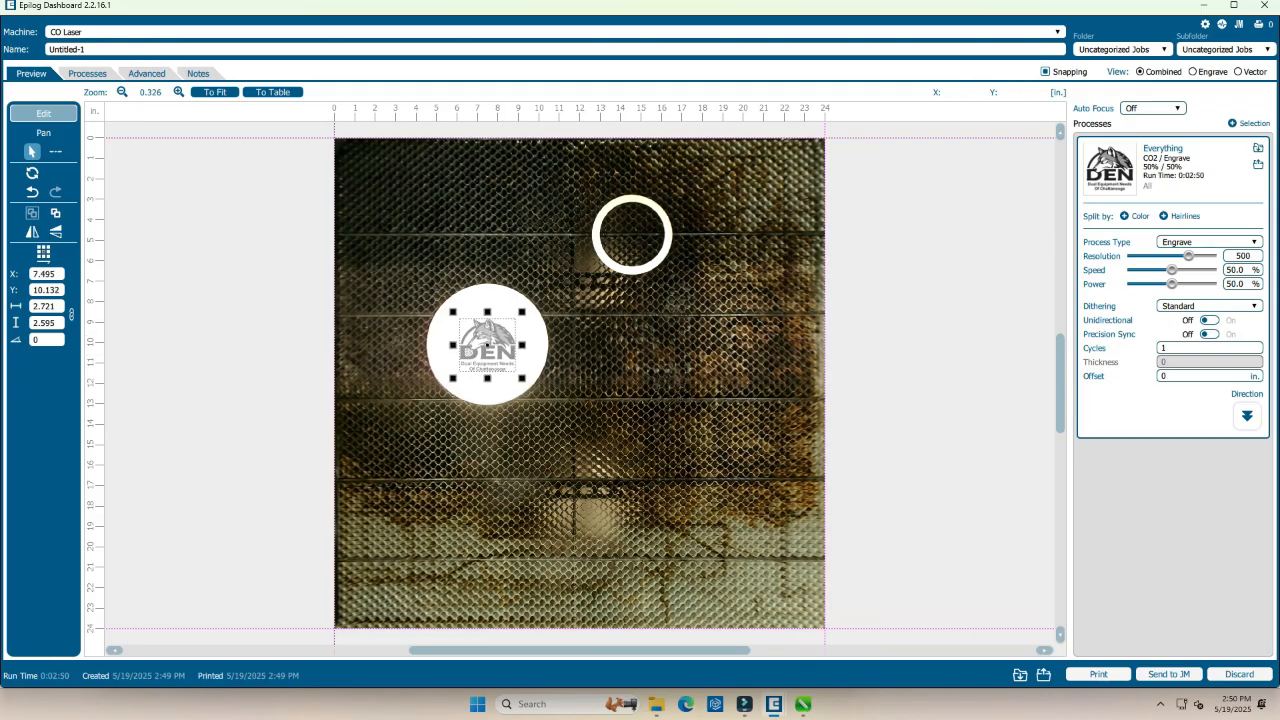
# Load the Wood Clipart Text Engraving 500 DPI material setting for the engrave process and set its dithering to Stucki.
pyautogui.click(1258, 148)
pyautogui.scroll(-8, 635, 465)
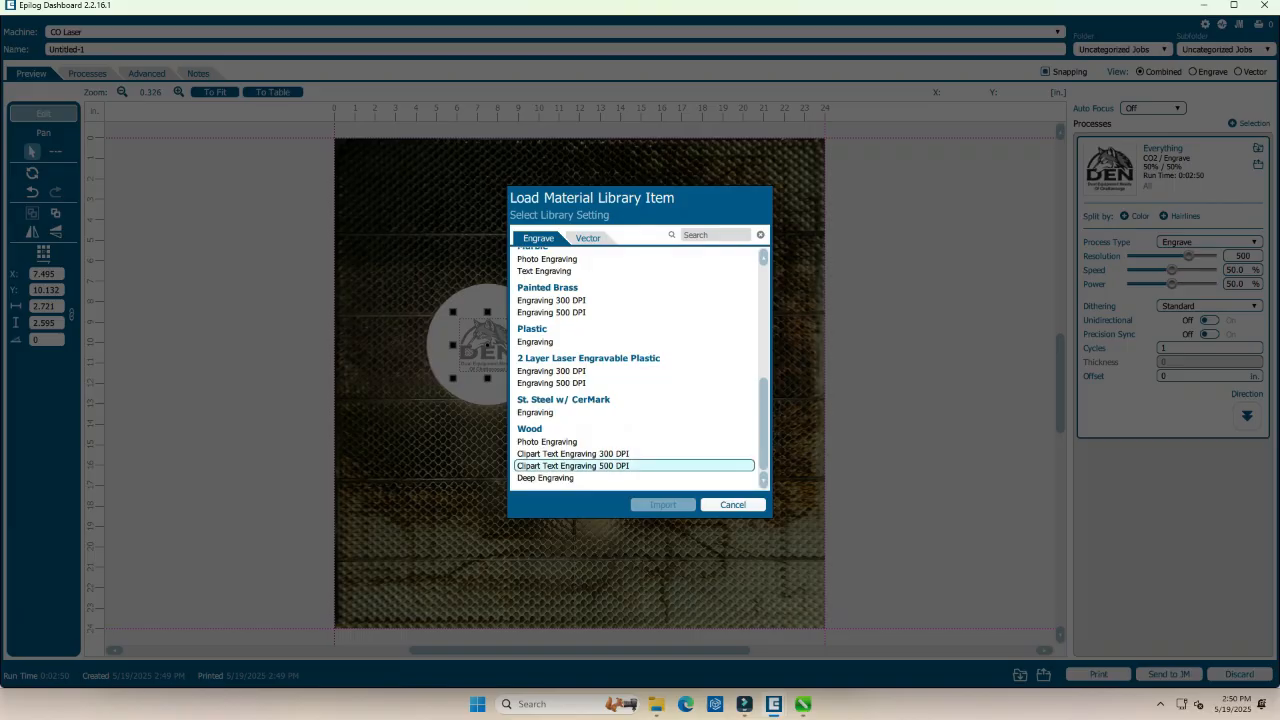
pyautogui.click(600, 465)
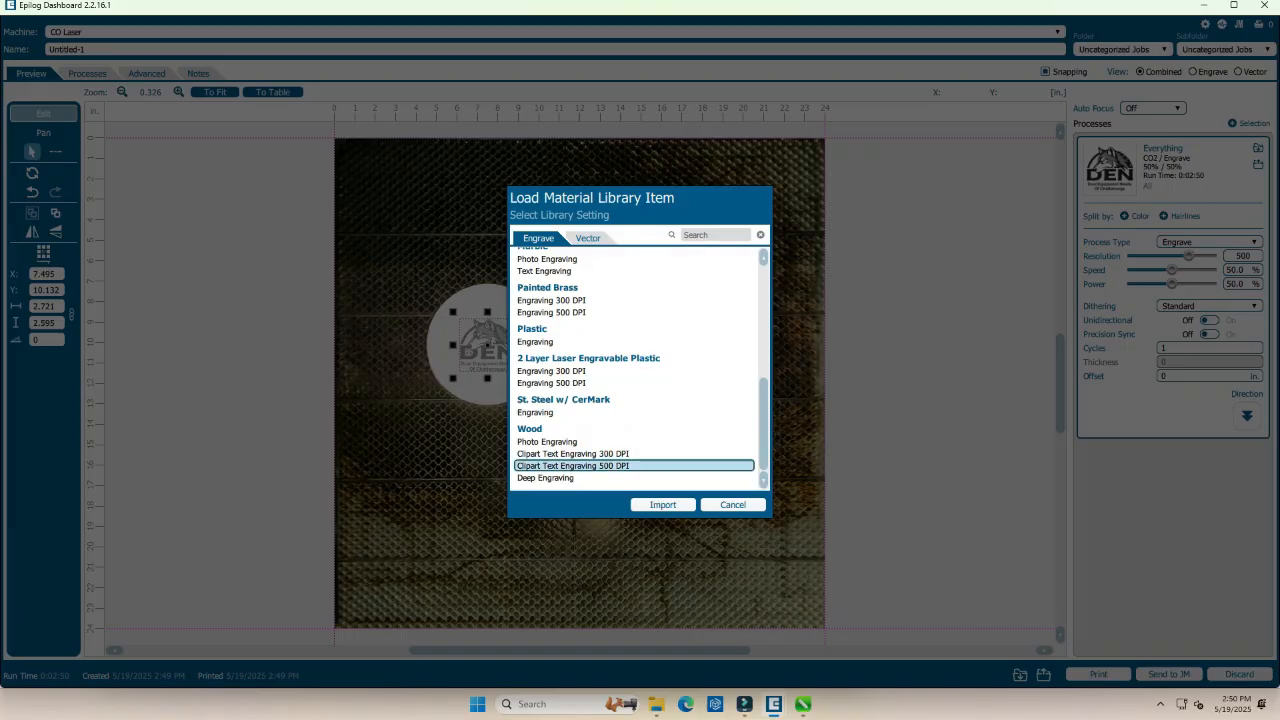
pyautogui.click(663, 504)
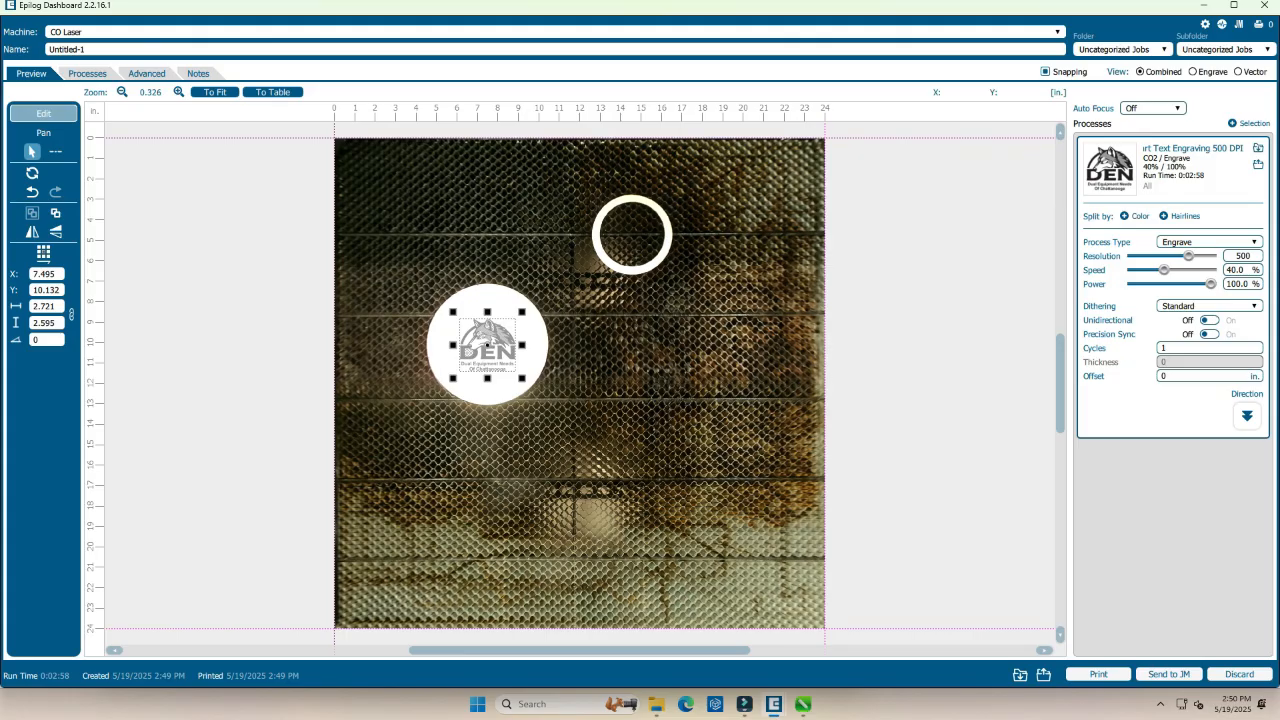
pyautogui.click(1210, 306)
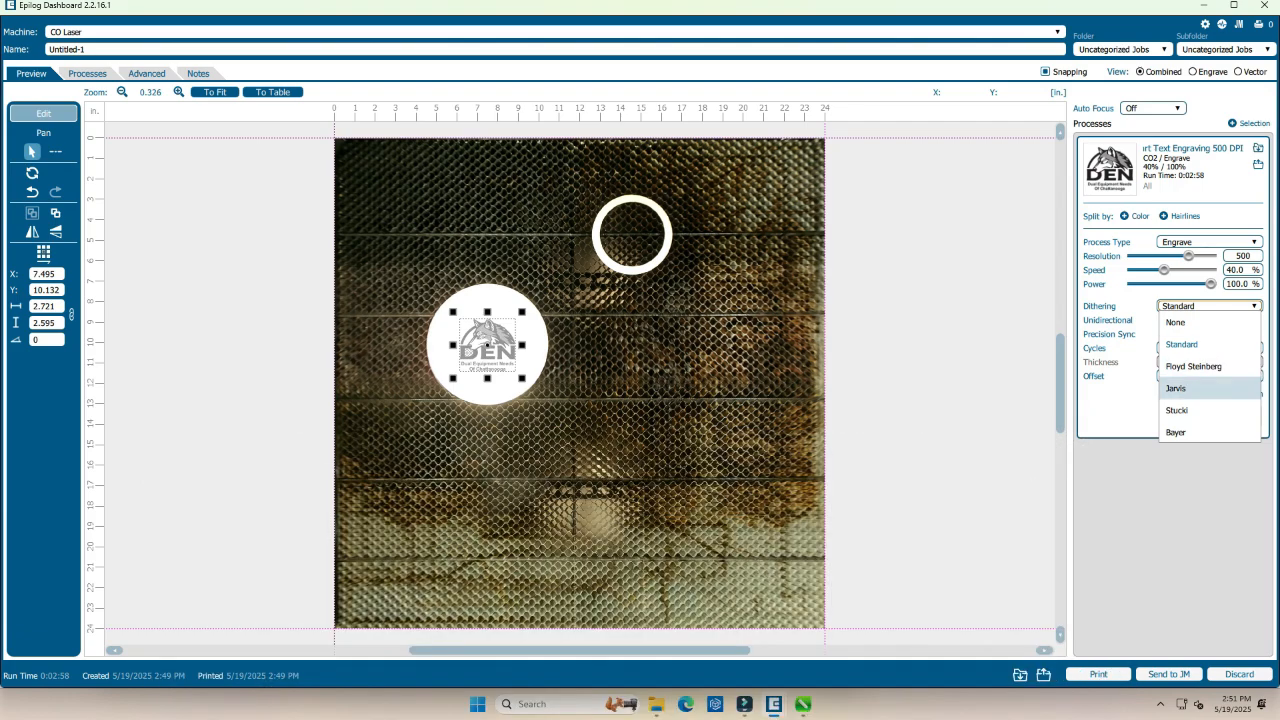
pyautogui.click(1200, 410)
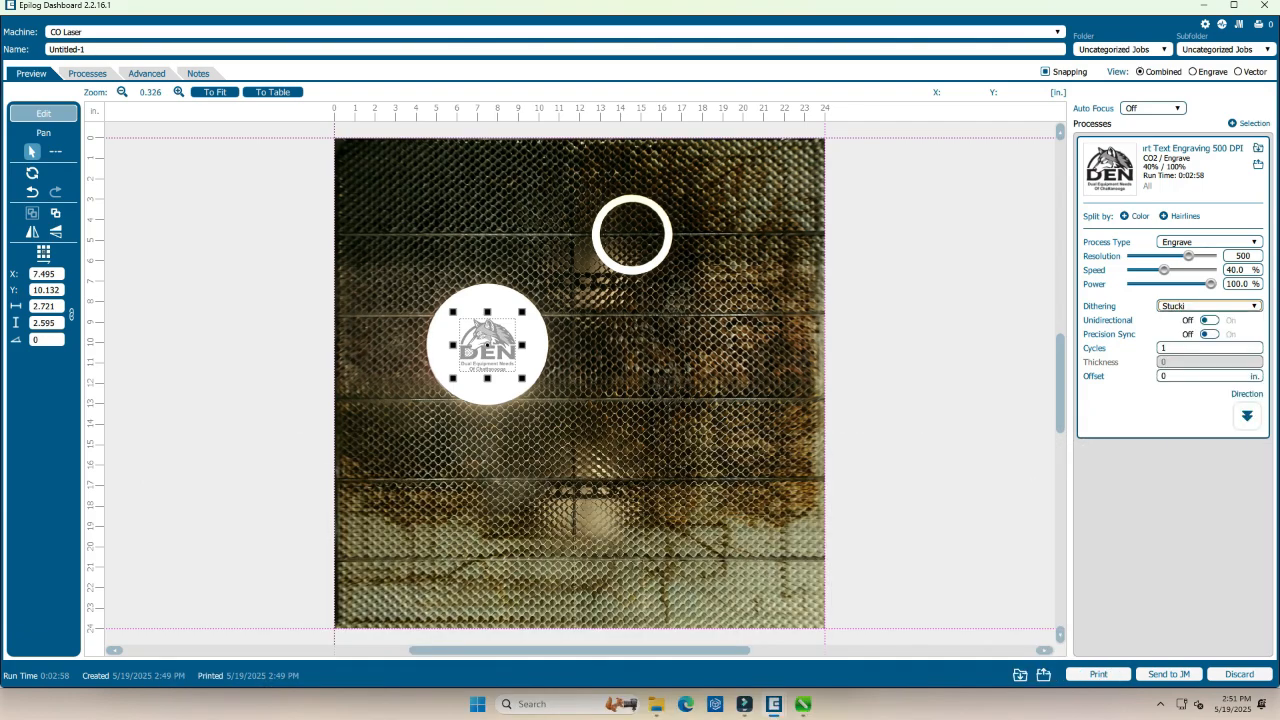
pyautogui.click(1208, 348)
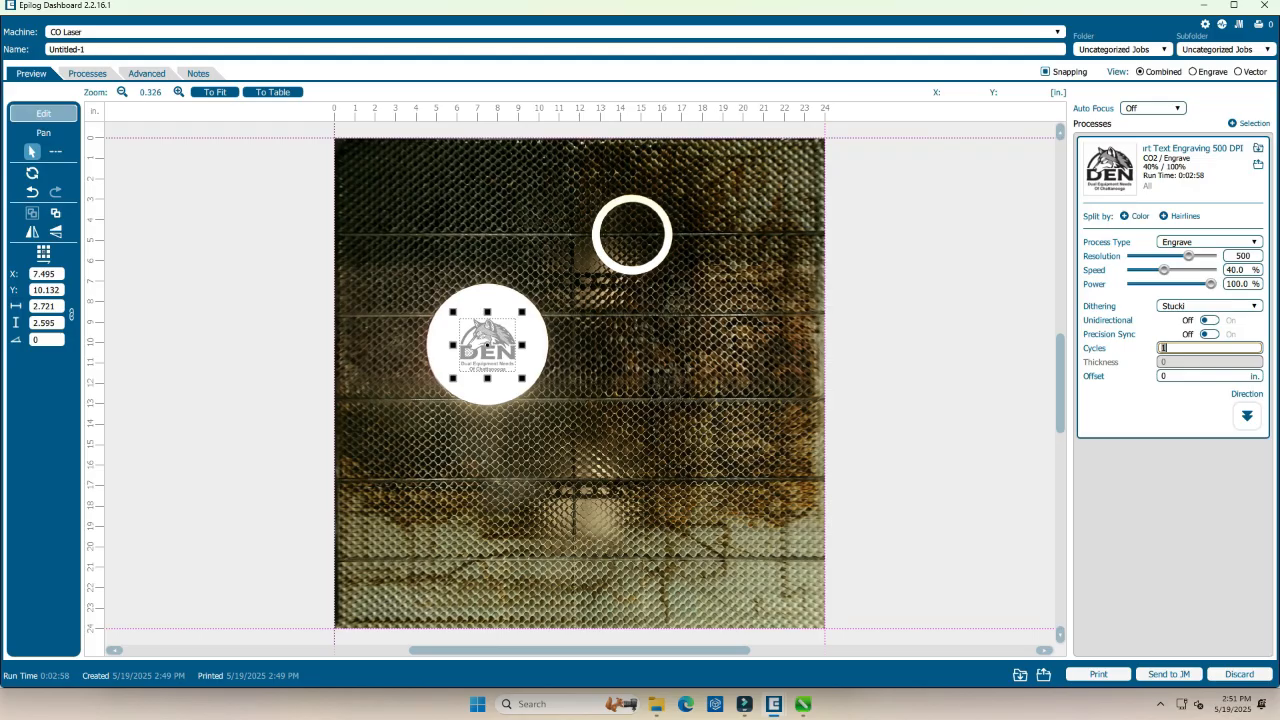
pyautogui.write('25')
pyautogui.moveTo(1178, 348); pyautogui.dragTo(1159, 348)
pyautogui.write('1')
# Set the engrave process offset to 0.125 in and print the job to the laser.
pyautogui.press('Tab')
pyautogui.write('.')
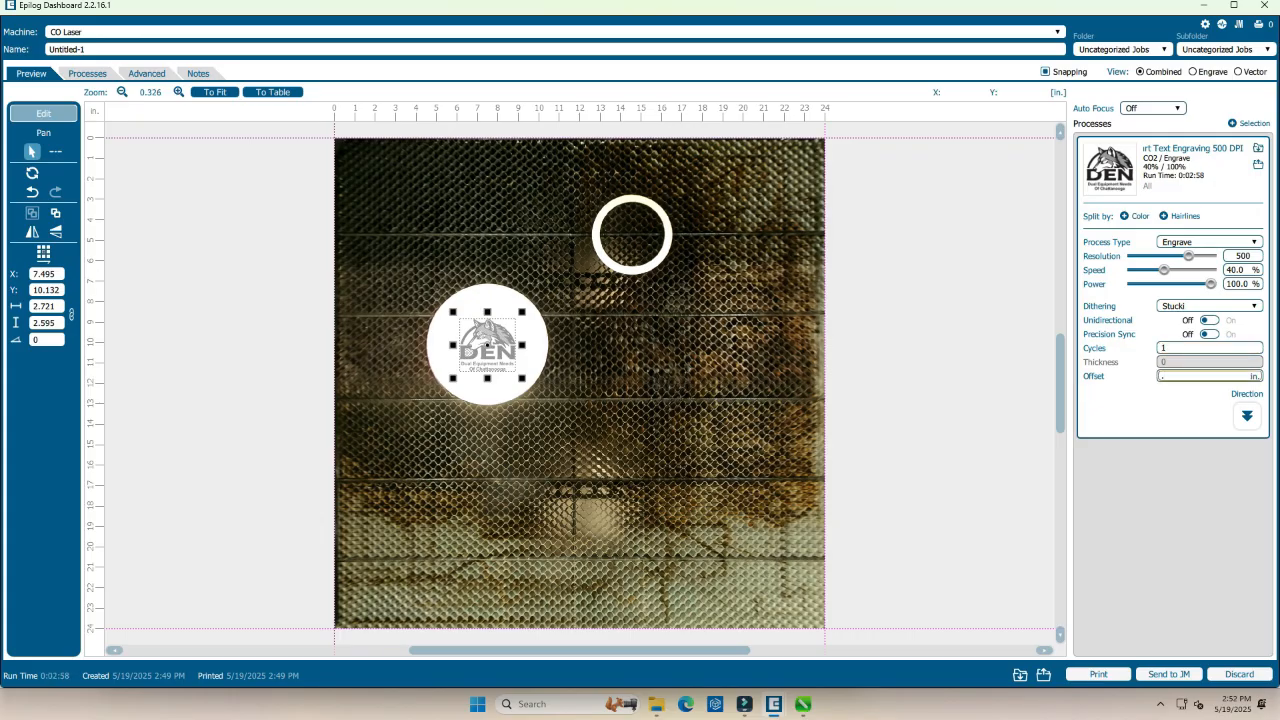
pyautogui.write('142')
pyautogui.press('BackSpace')
pyautogui.press('BackSpace')
pyautogui.write('25')
pyautogui.click(1098, 674)
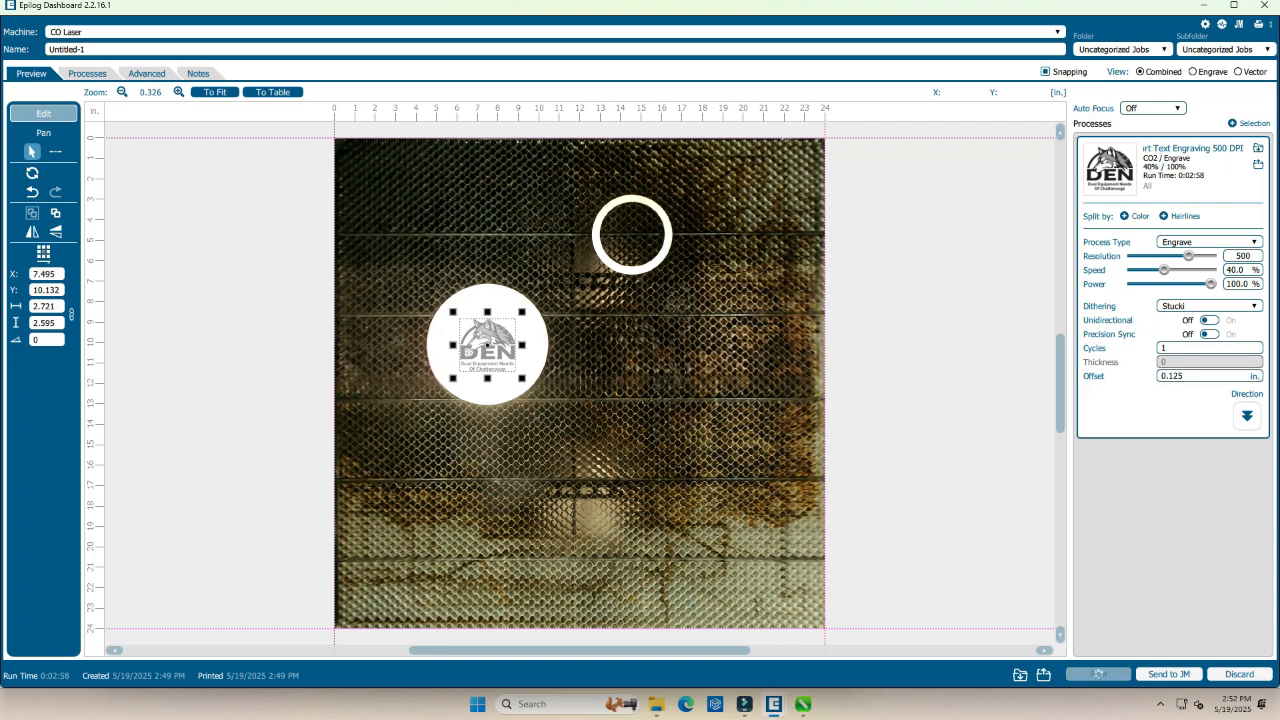